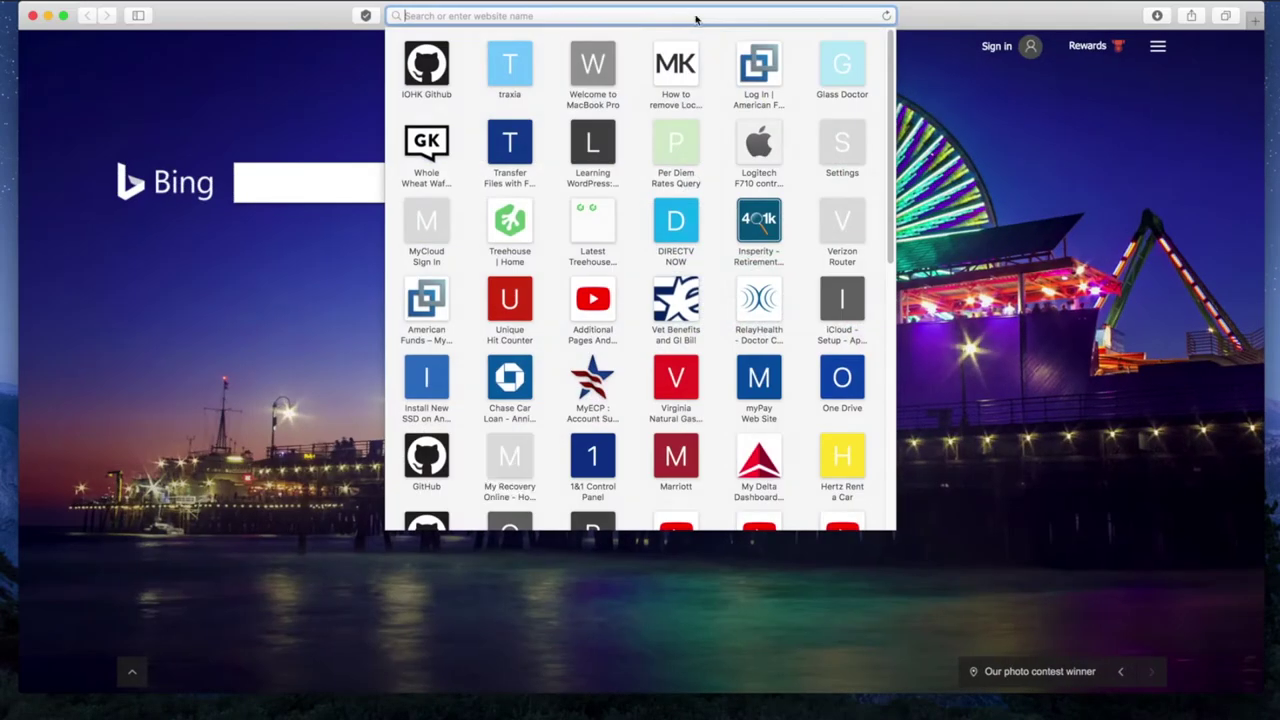
Load daedaluswallet.io, jump to its download section, and open the macOS verification instructions.
type("daedaluswallet.io")
key("Return")
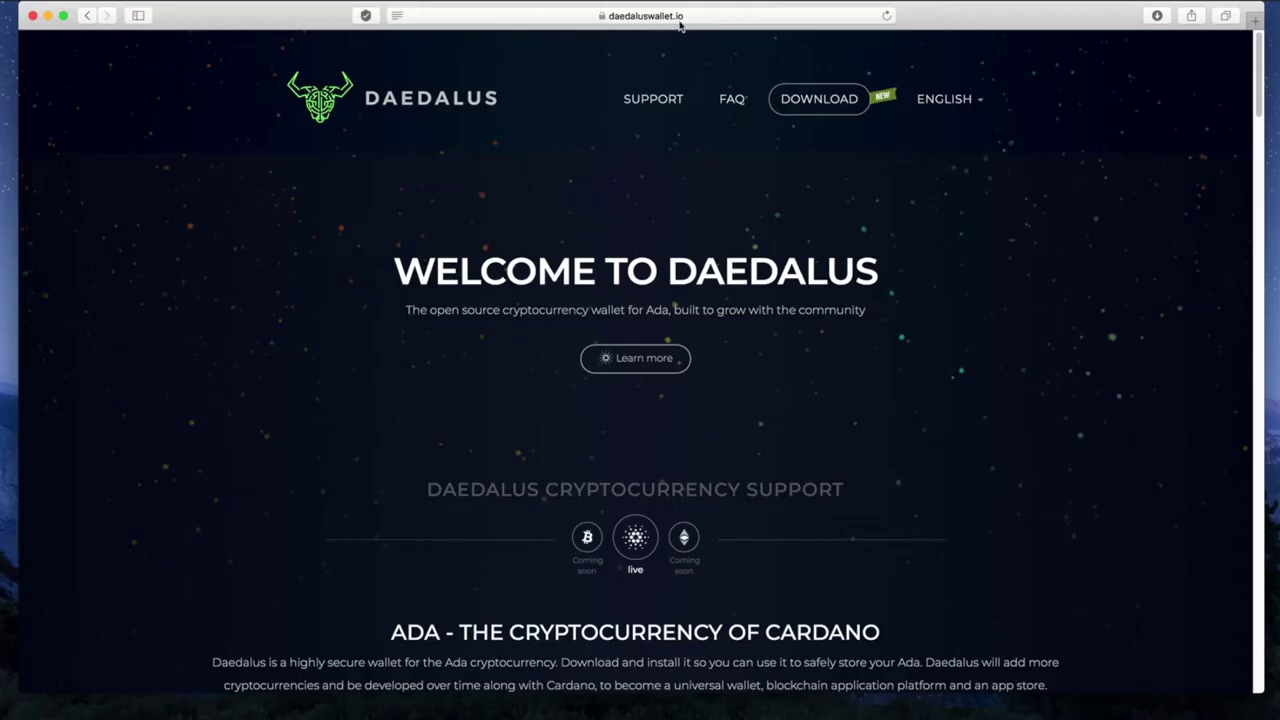
left_click(679, 18)
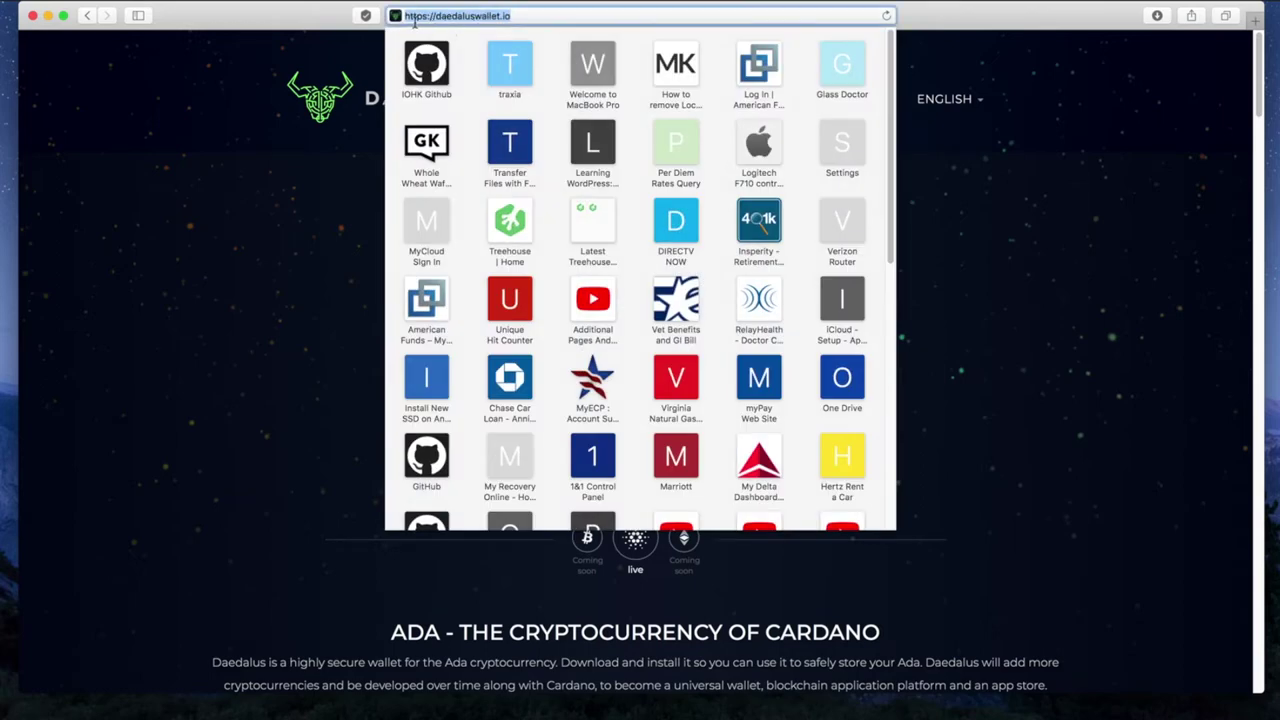
left_click(522, 20)
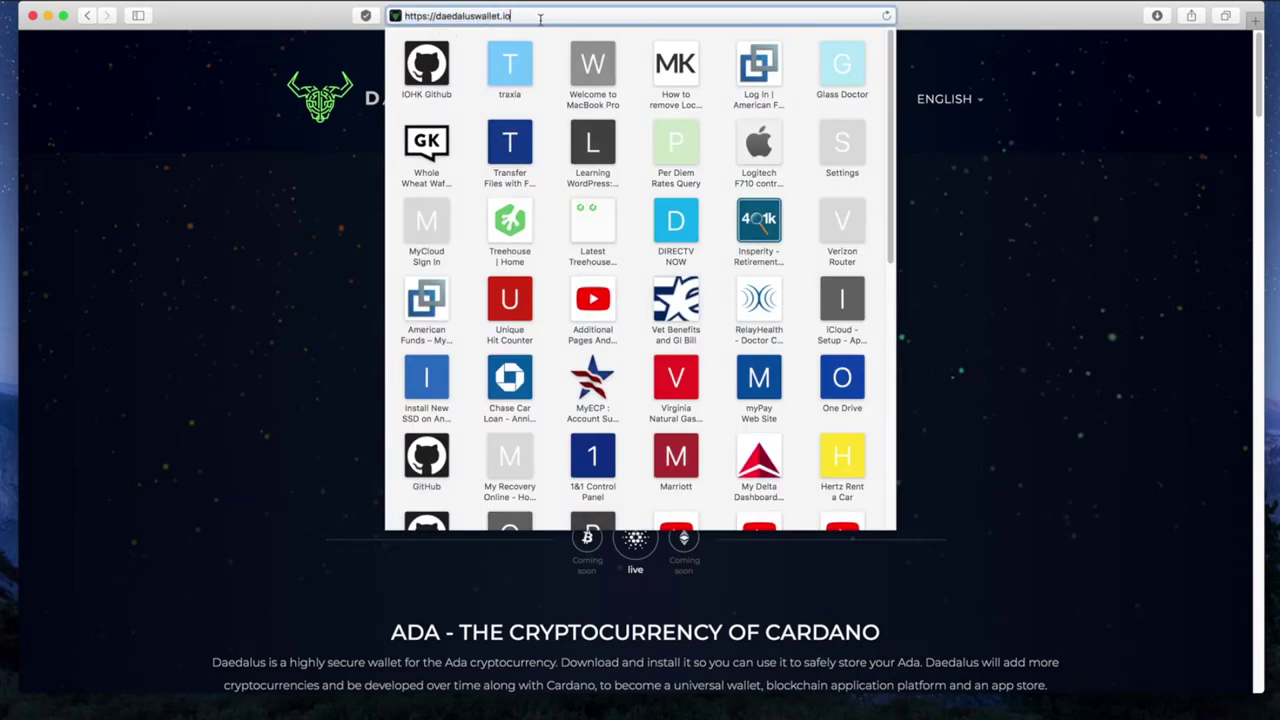
left_click(1050, 275)
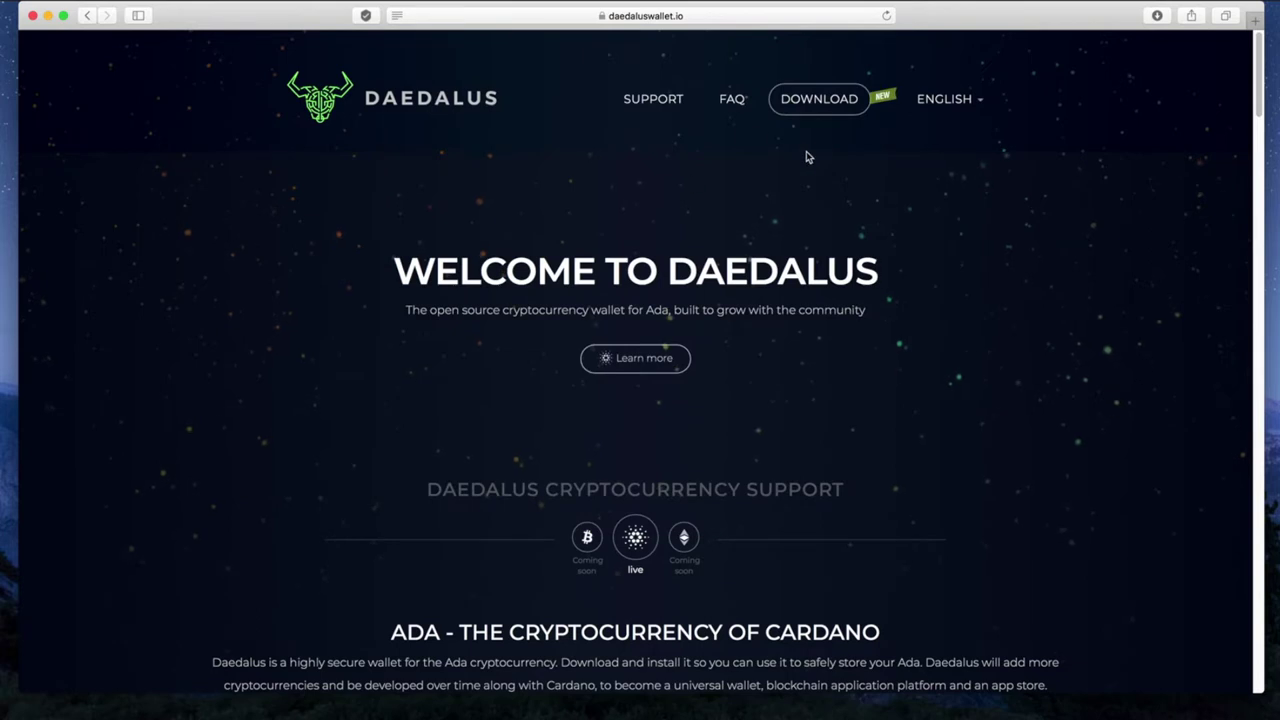
left_click(810, 110)
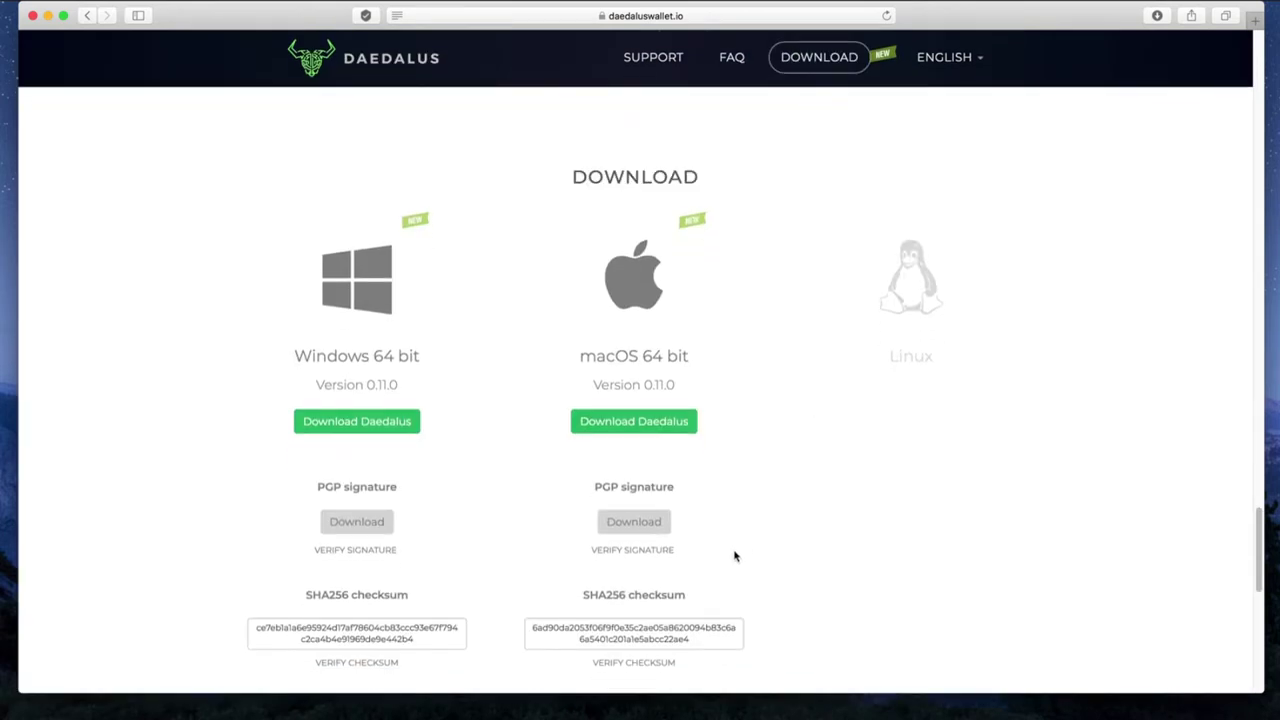
left_click(629, 553)
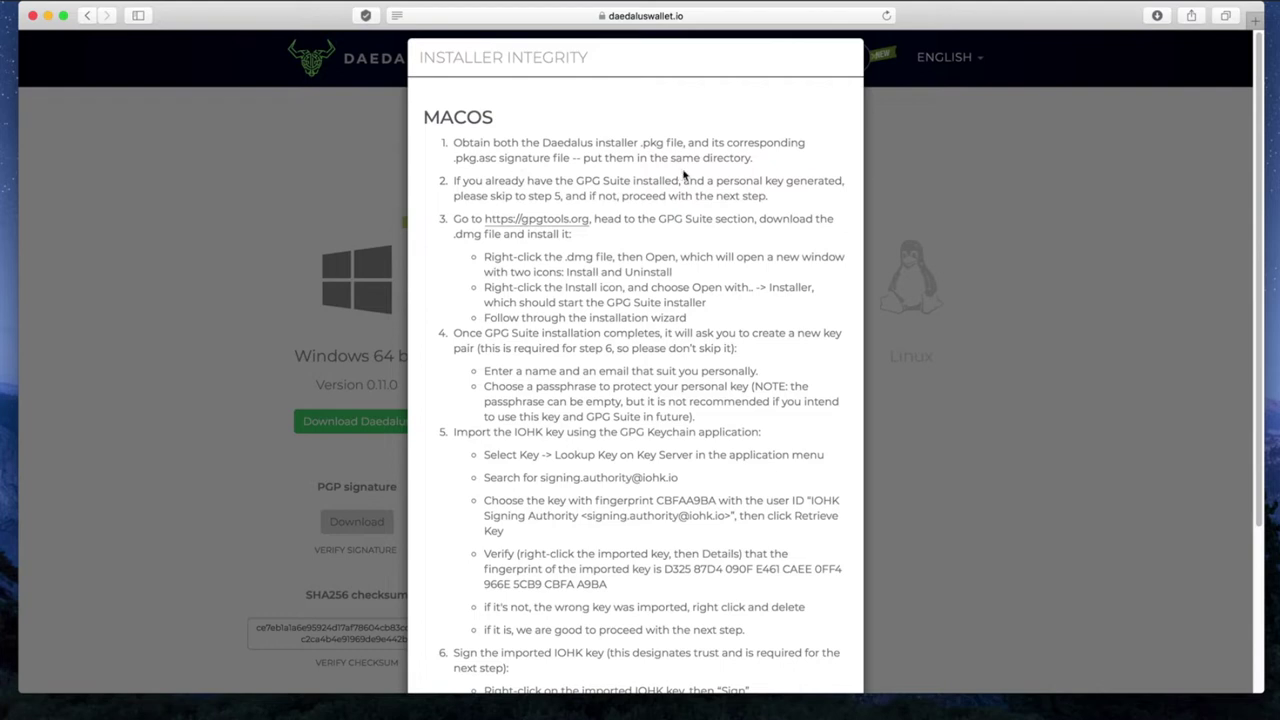
Close the instructions and download the macOS Daedalus 0.11.0 installer.
left_click(907, 177)
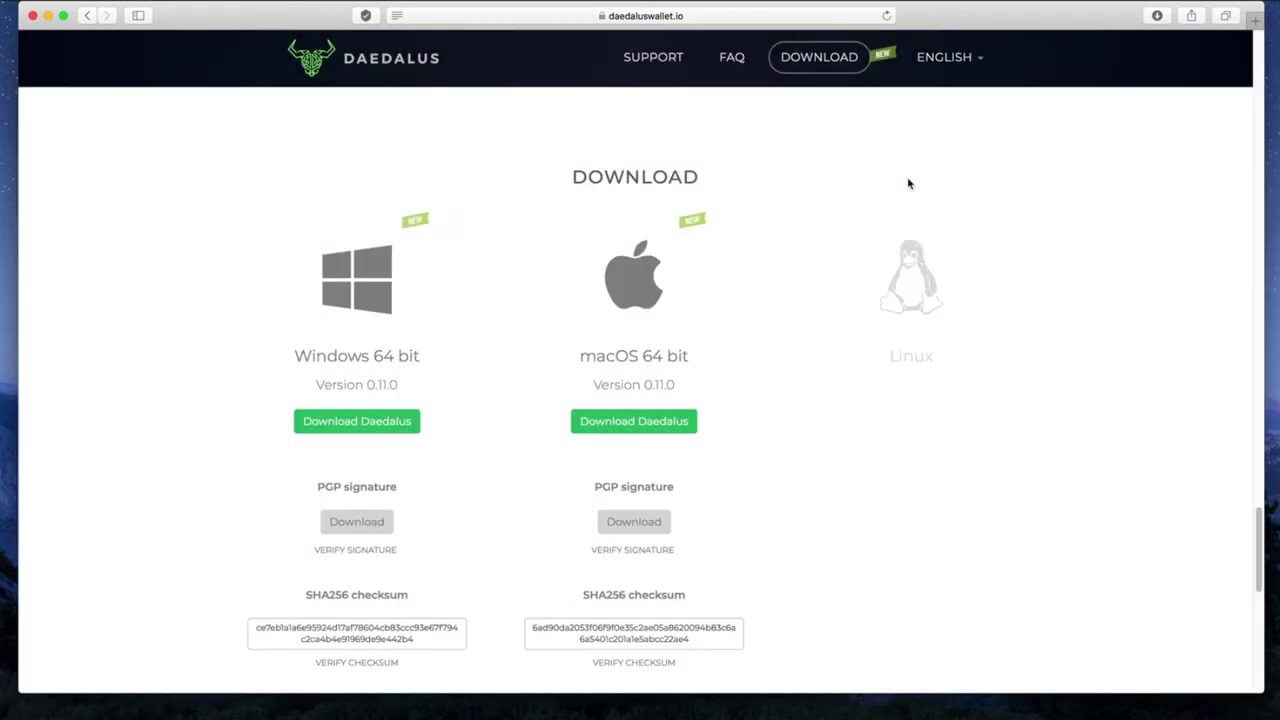
left_click(631, 424)
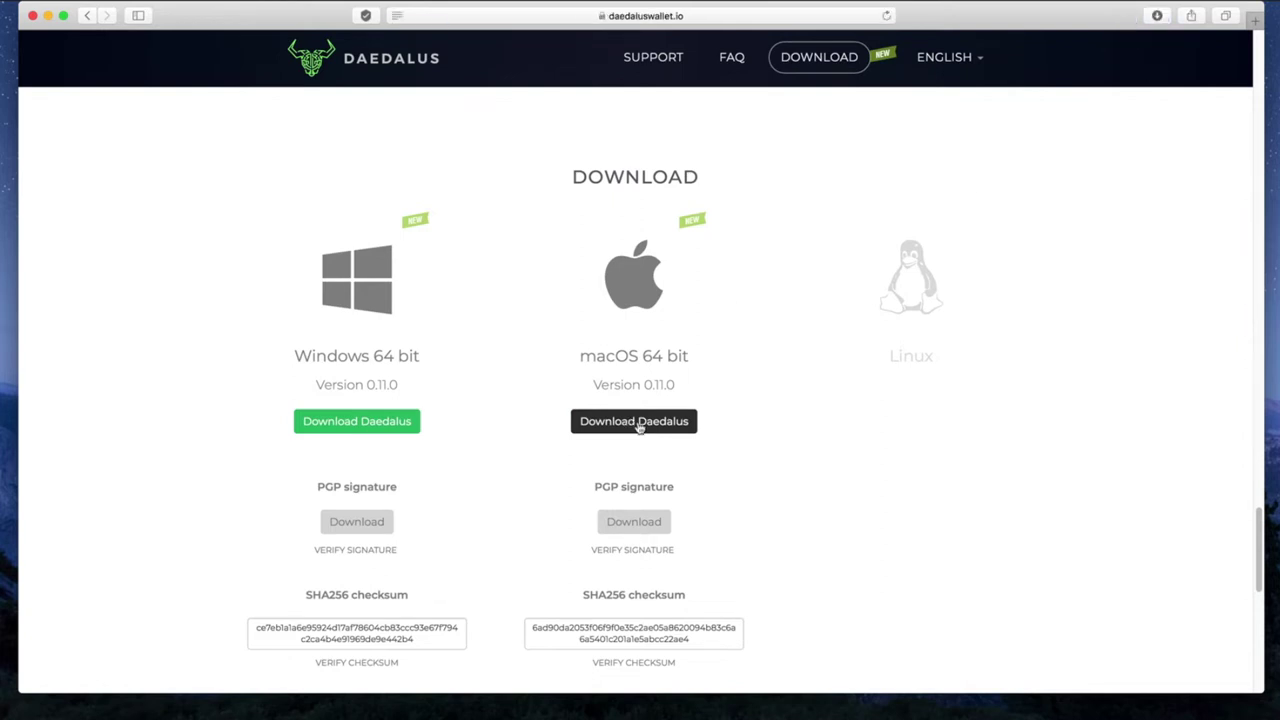
left_click(1157, 18)
left_click(1157, 18)
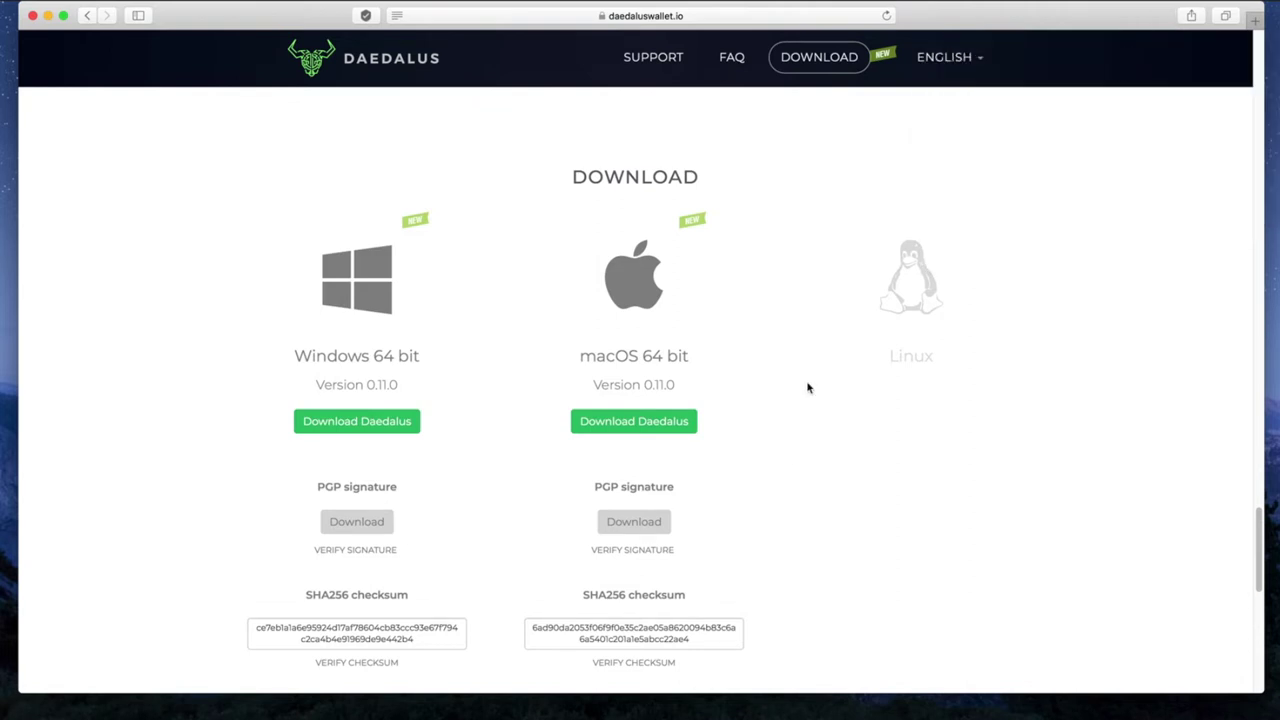
Download the macOS .asc PGP signature file and show both downloads in Finder.
left_click(634, 524)
left_click(1157, 16)
left_click(1257, 77)
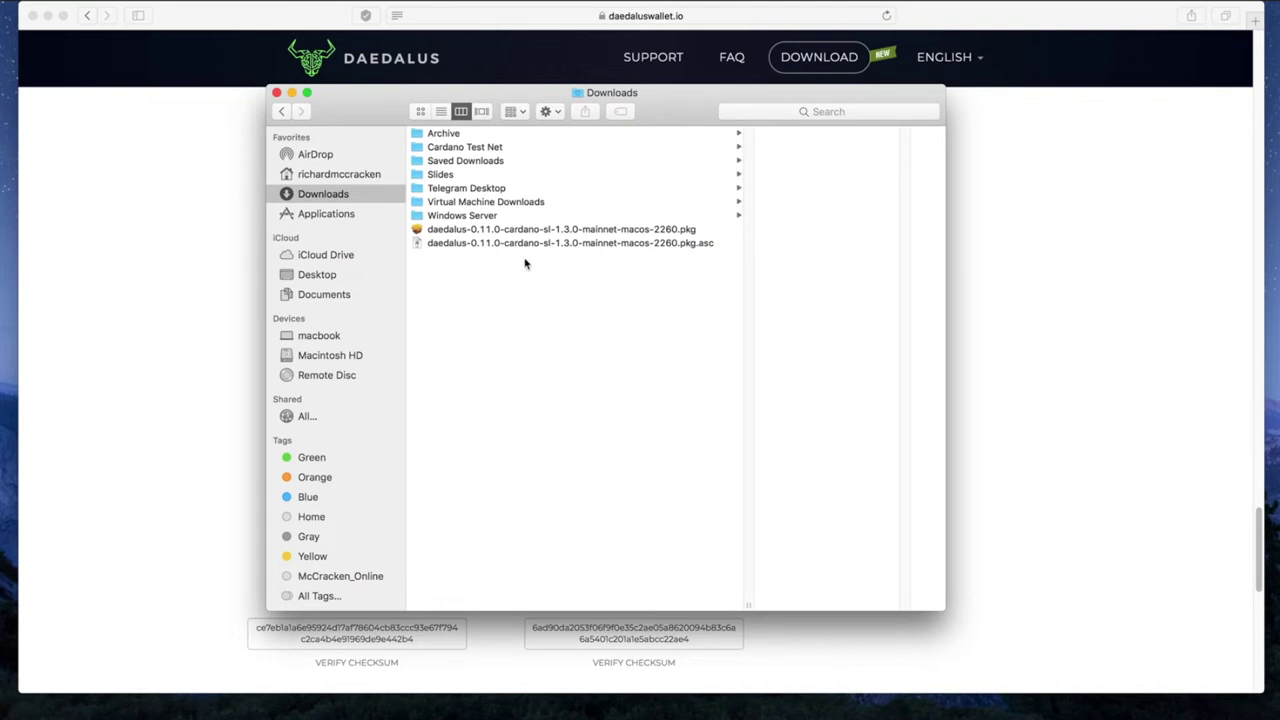
Minimize the Downloads window, reopen the macOS integrity instructions, and follow the gpgtools.org link.
left_click(292, 93)
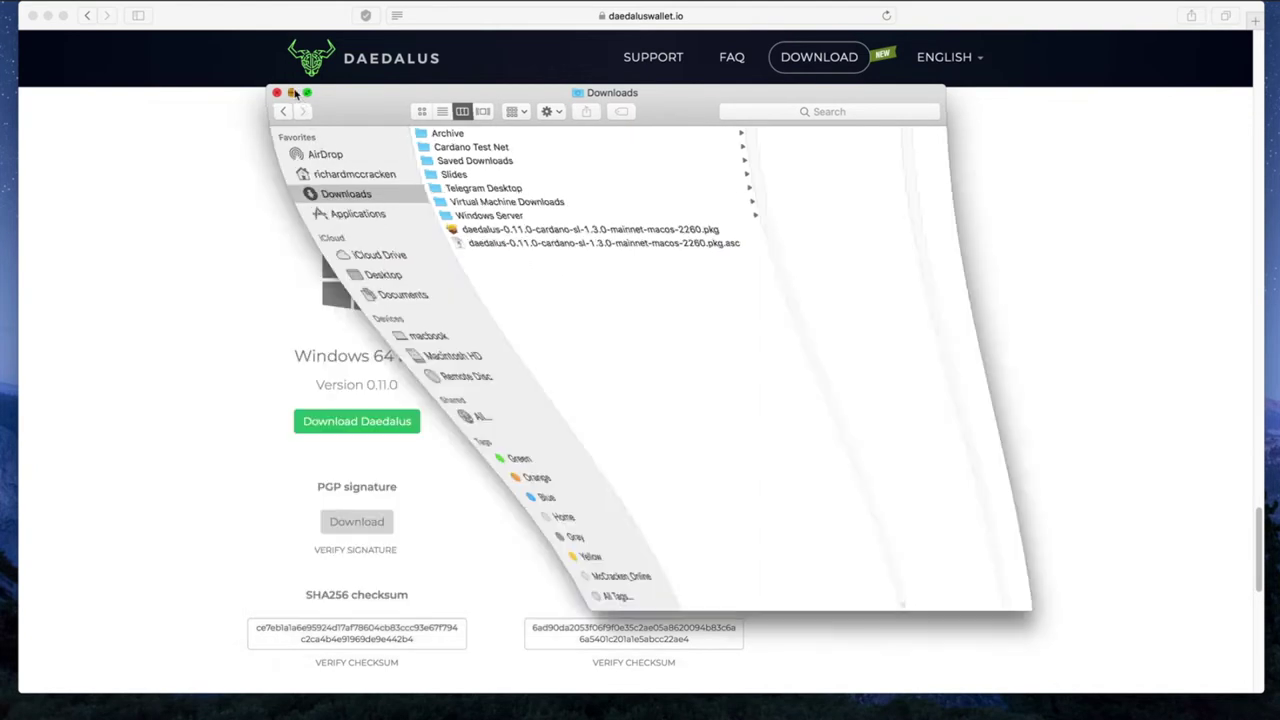
left_click(629, 555)
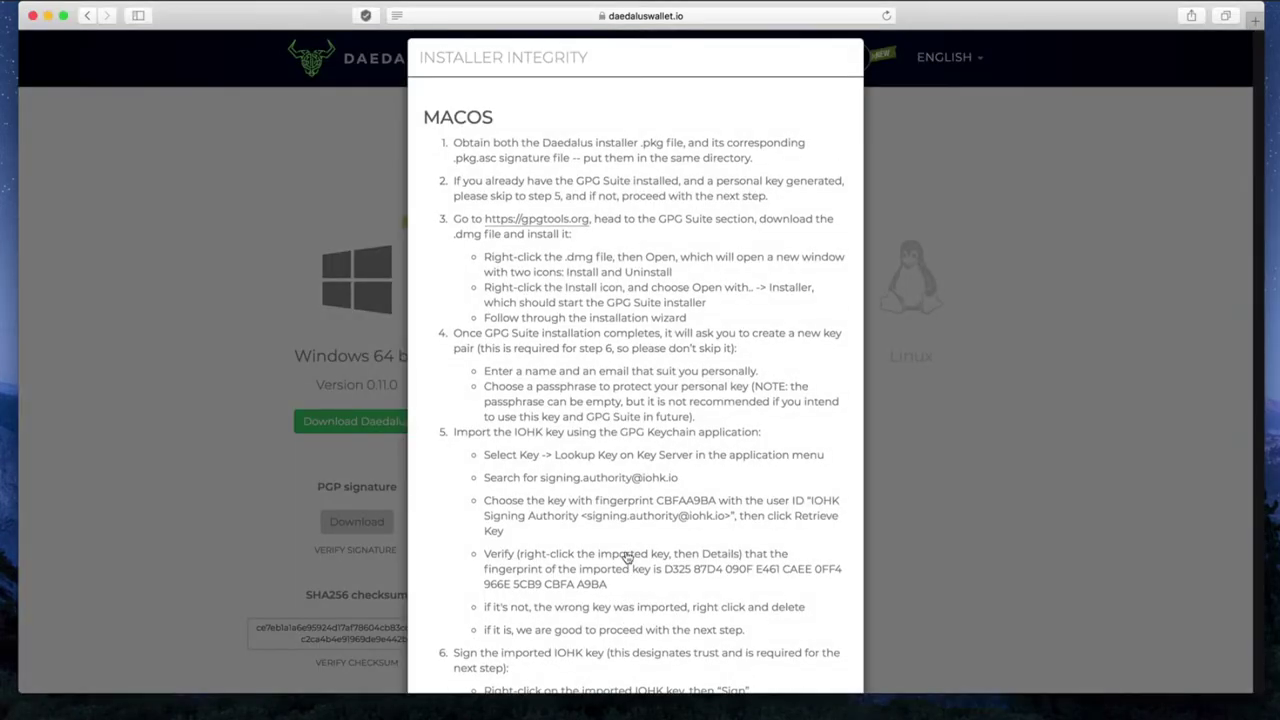
left_click(530, 223)
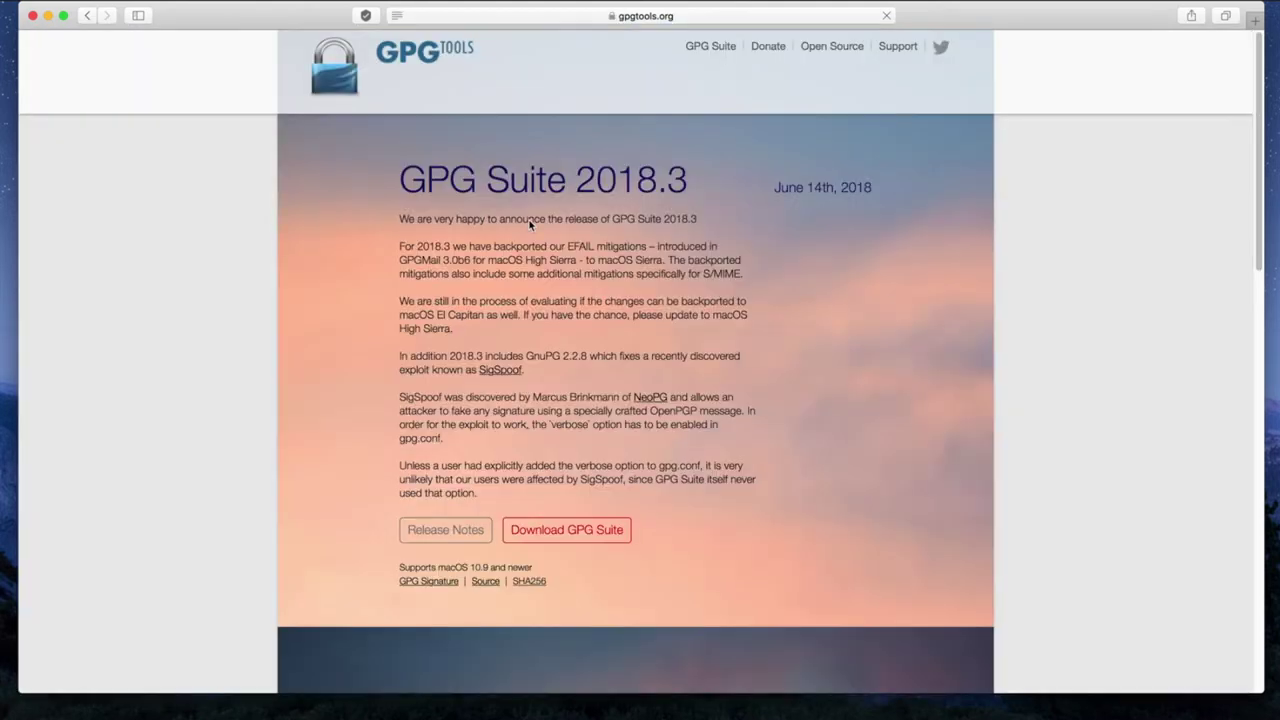
Download GPG_Suite-2018.3.dmg (25.6 MB) and narrow Safari to half the screen width.
left_click(565, 530)
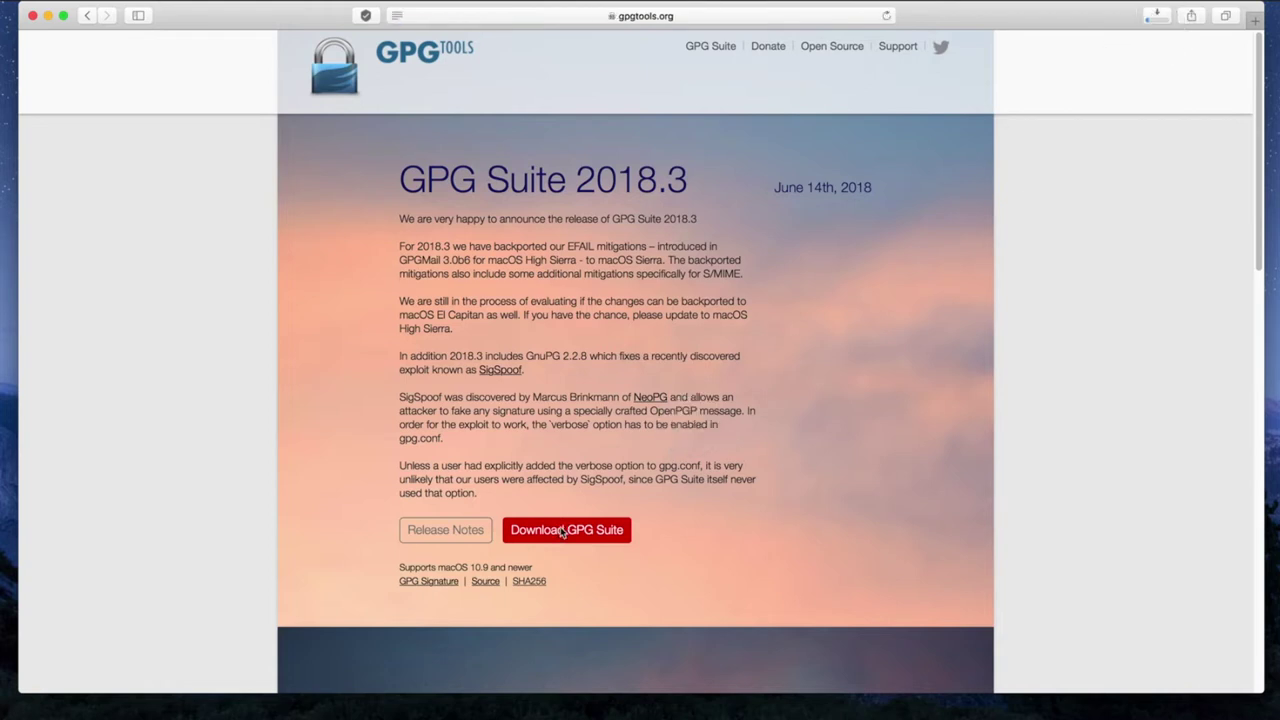
left_click(1157, 16)
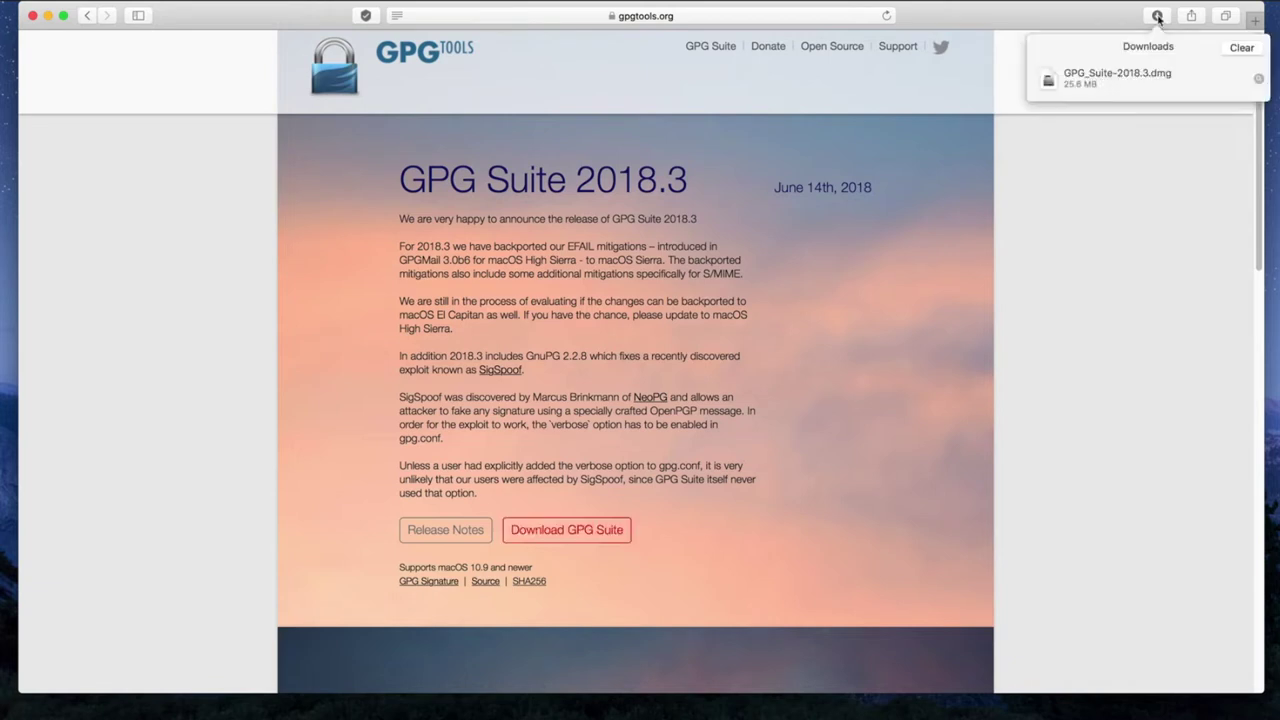
left_click(1157, 16)
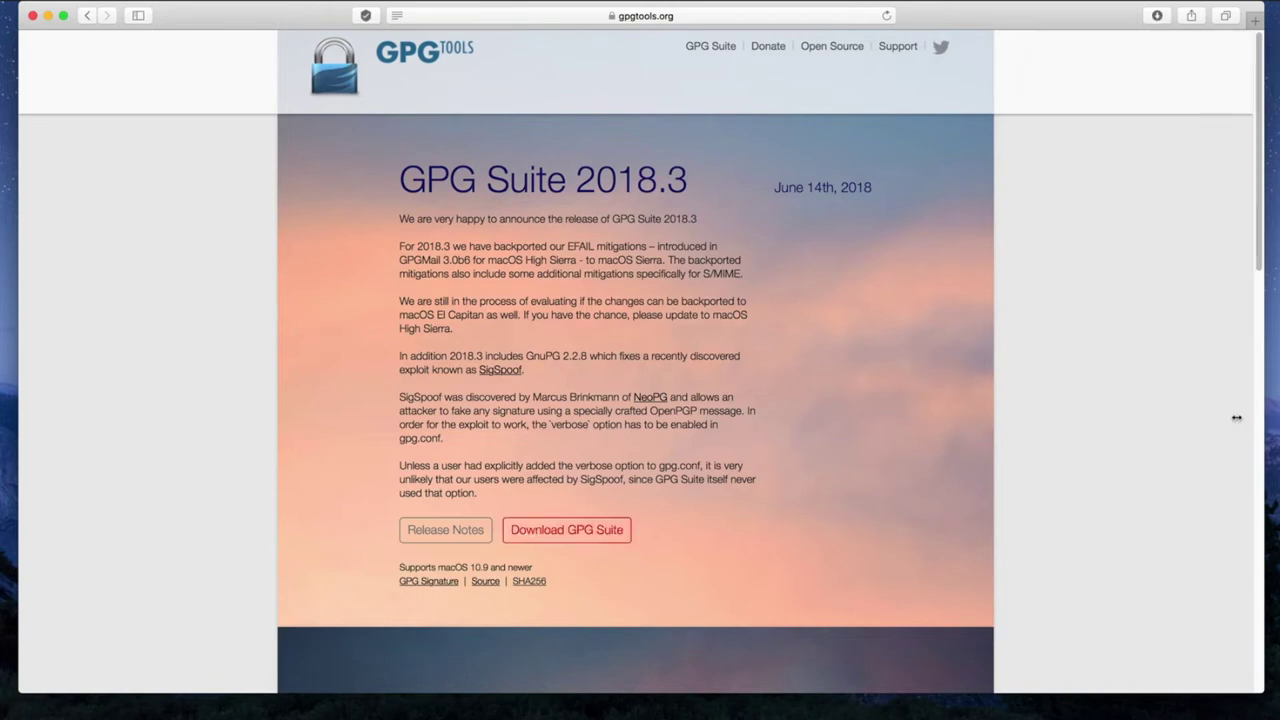
left_click_drag(1259, 420, 694, 388)
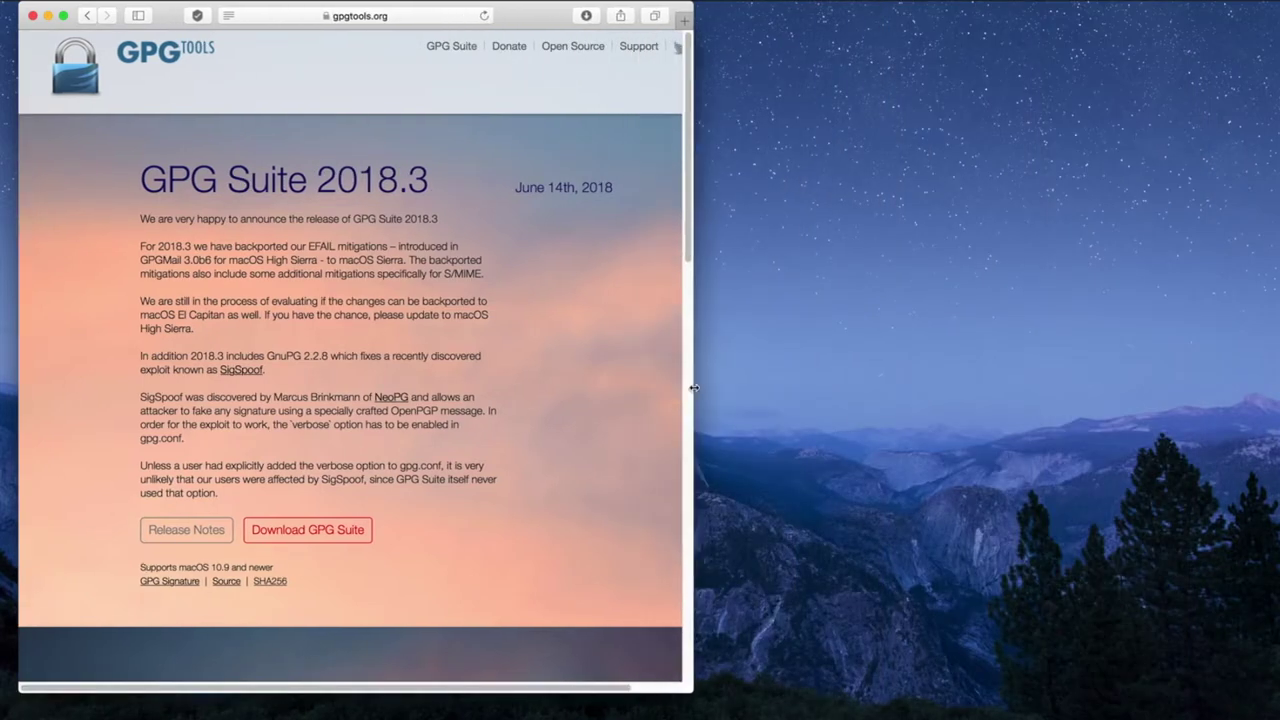
Go back to the Daedalus macOS integrity instructions and place the Downloads window at the lower right.
left_click(88, 15)
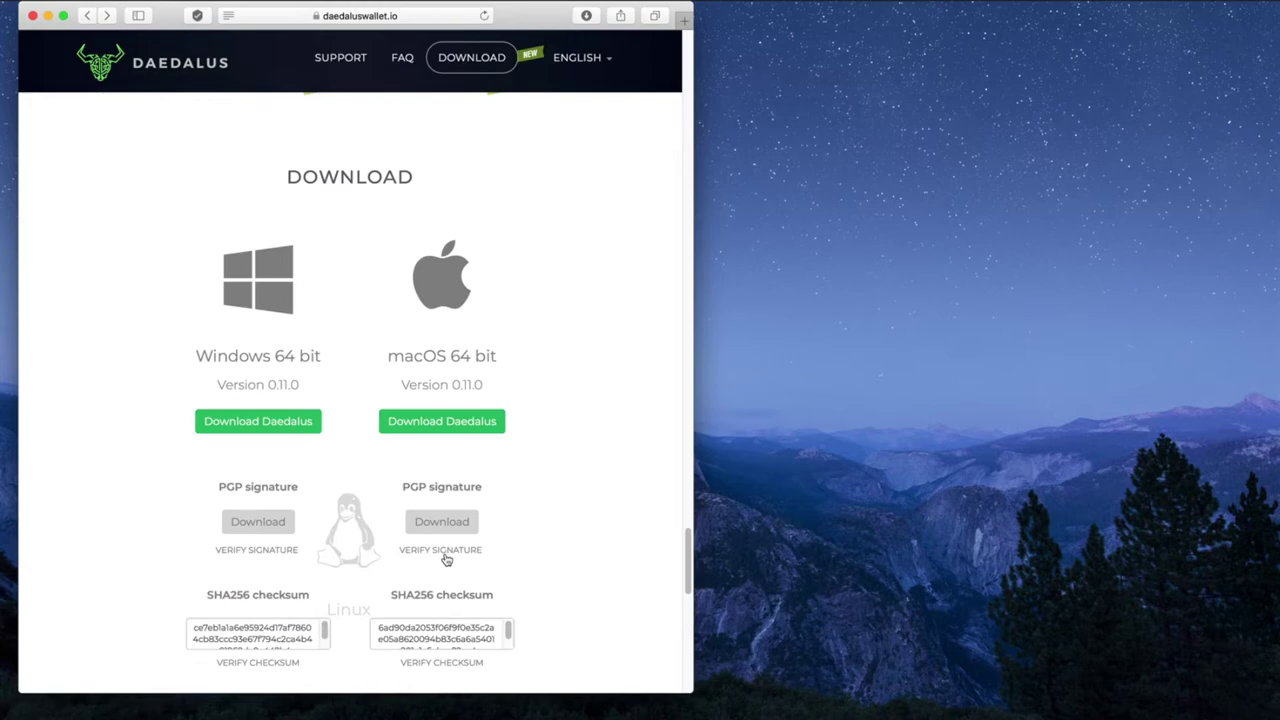
left_click(445, 556)
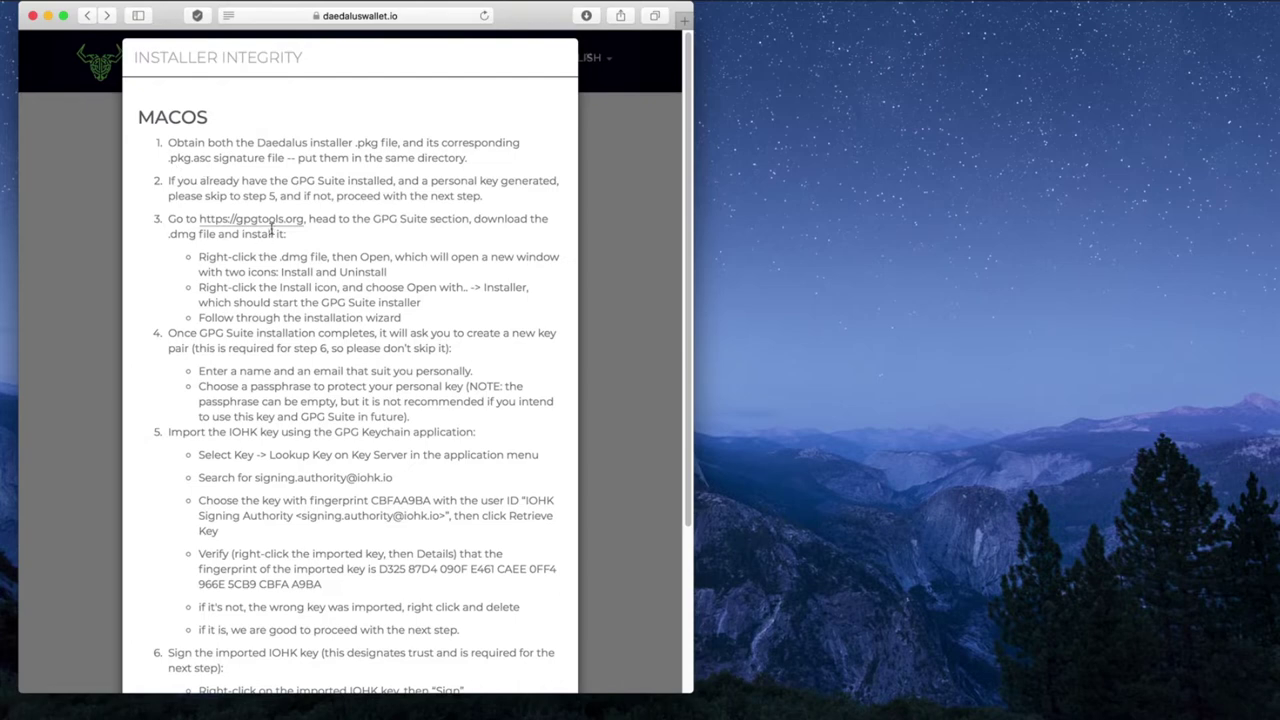
left_click(45, 712)
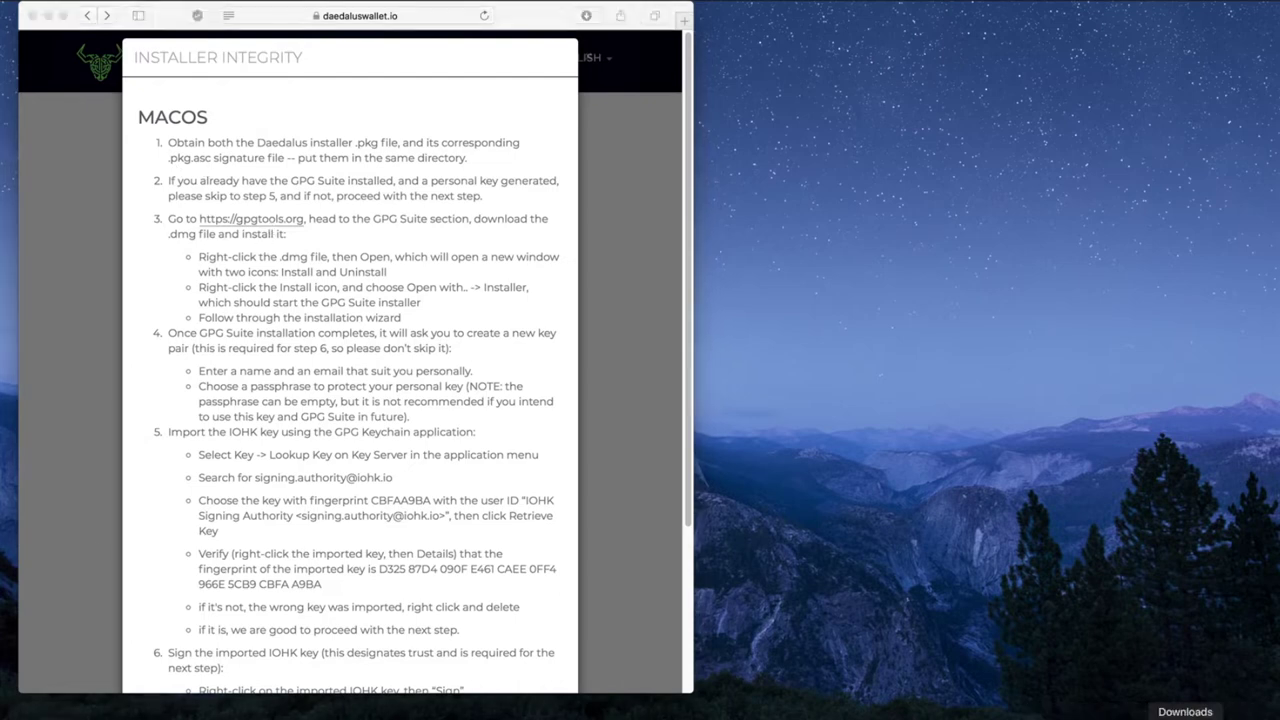
left_click(1185, 716)
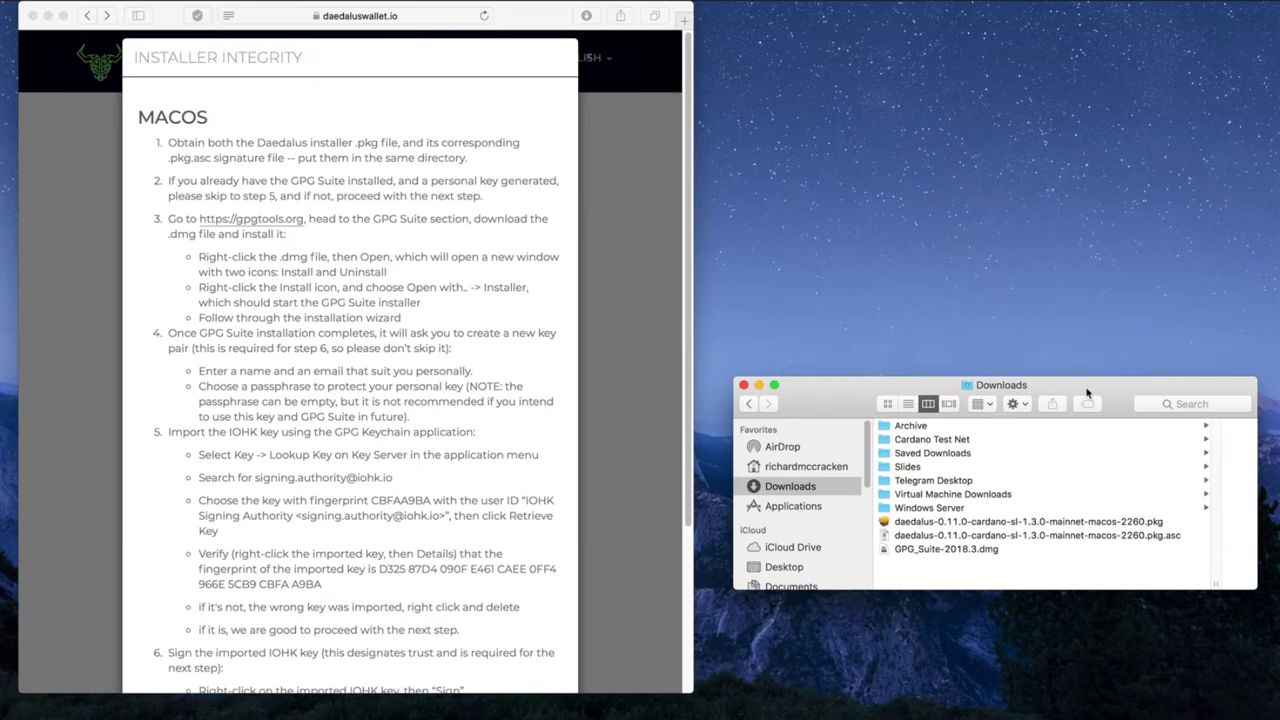
left_click_drag(1088, 393, 1064, 499)
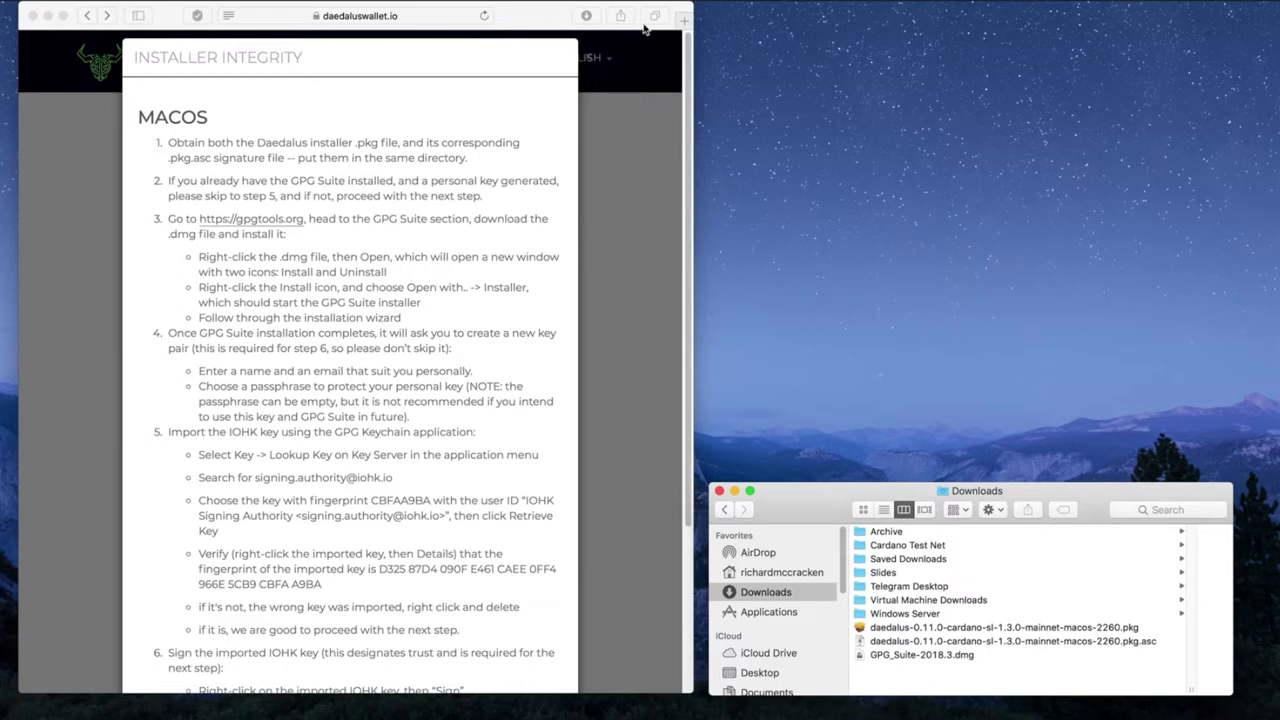
Open the GPG_Suite-2018.3 disk image from Safari's downloads and park its window at the upper right.
left_click(588, 16)
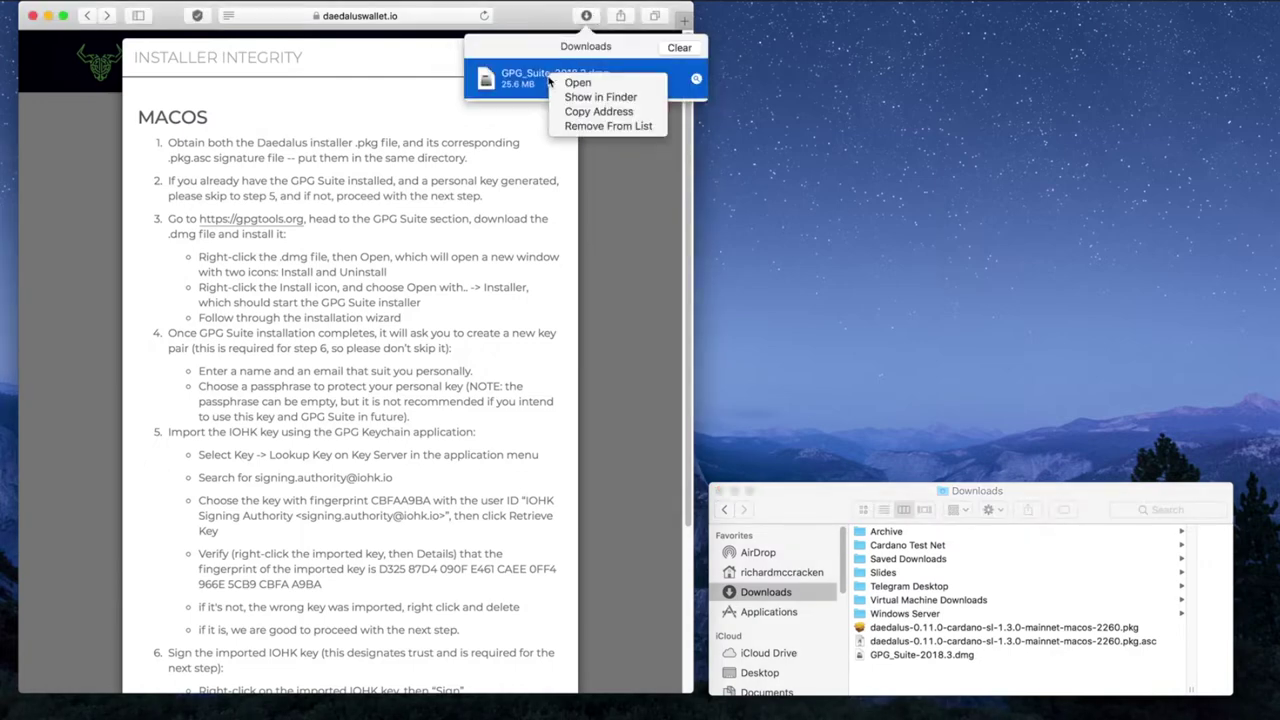
left_click(574, 84)
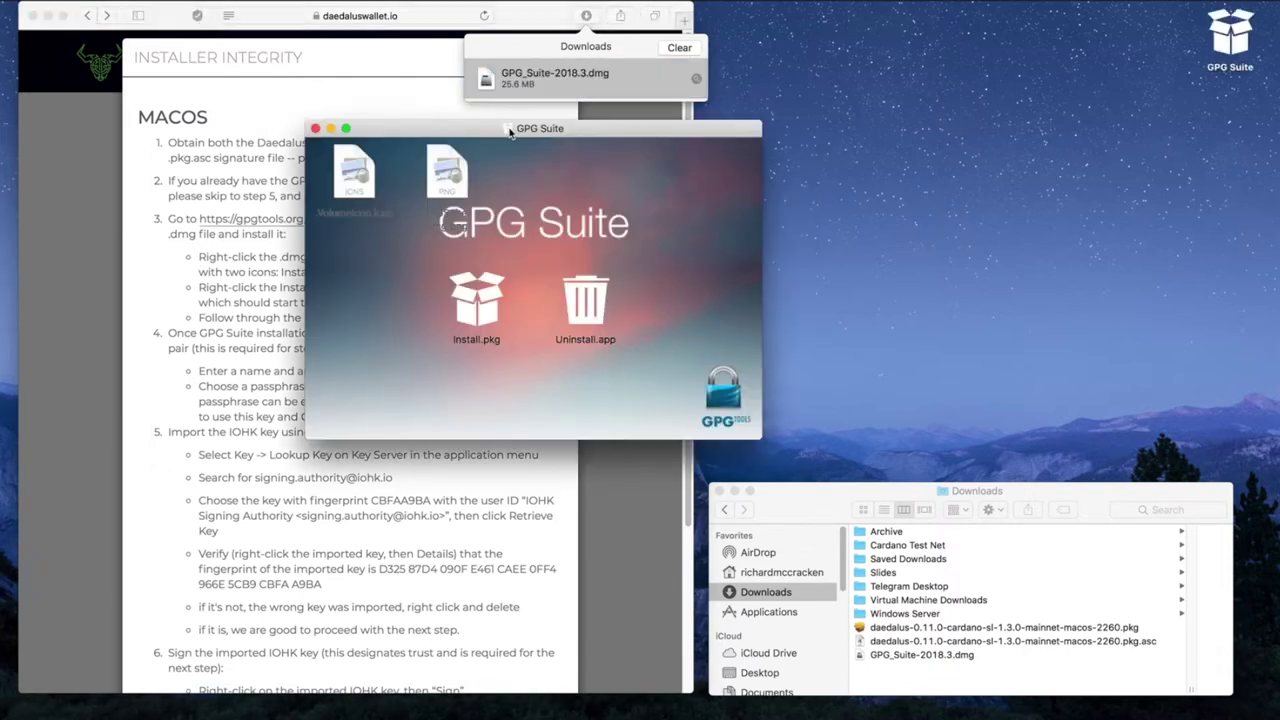
left_click_drag(510, 133, 898, 145)
left_click(586, 20)
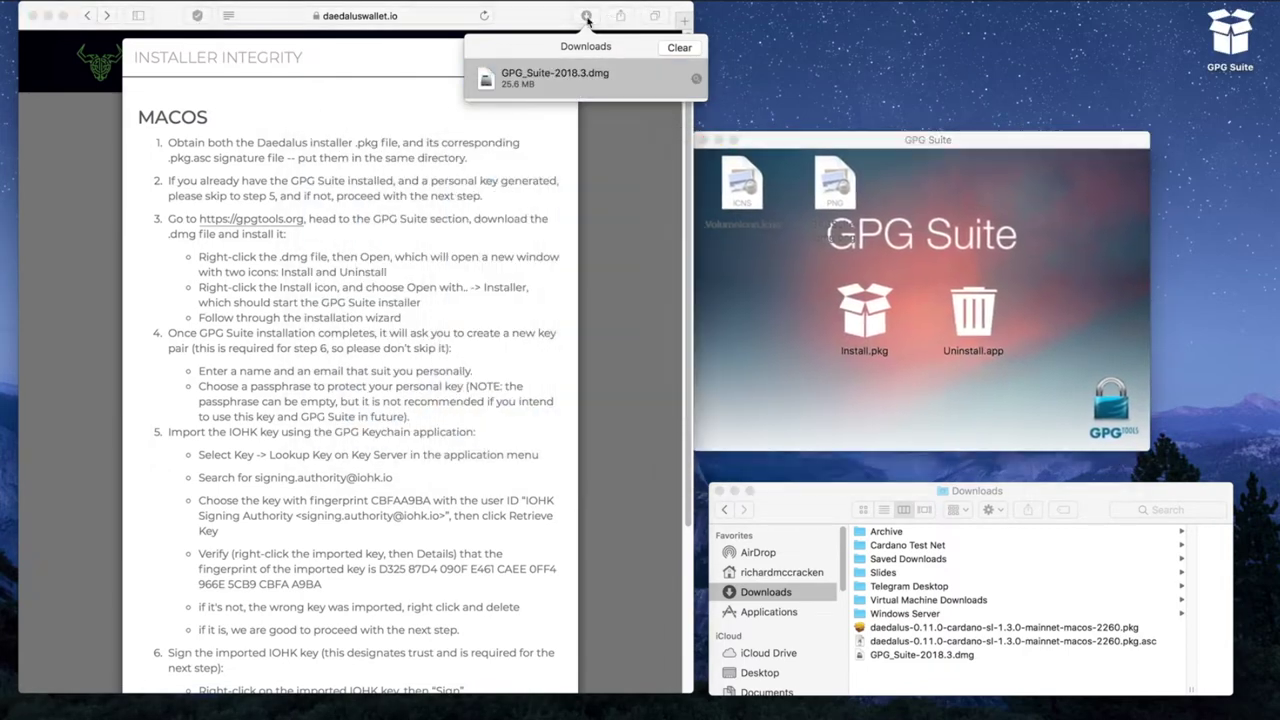
left_click(586, 20)
left_click_drag(810, 137, 812, 33)
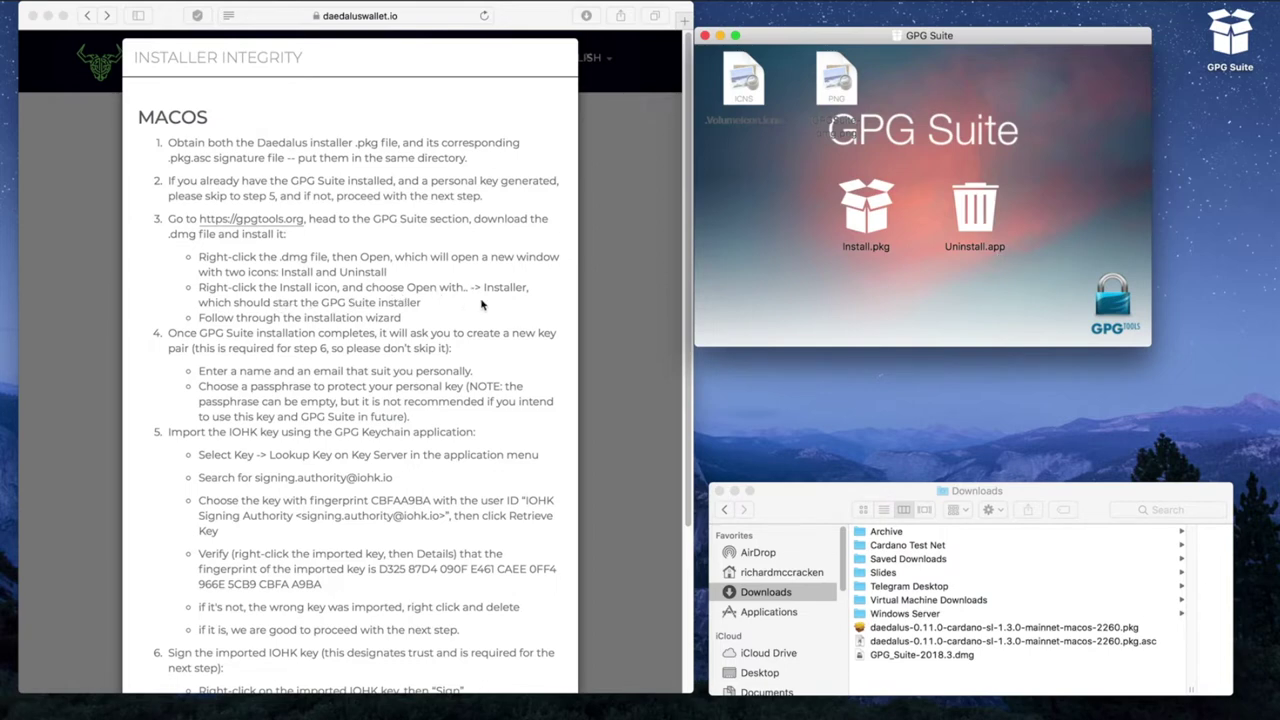
right_click(858, 220)
Run Install.pkg with Installer.app and complete the standard GPG Suite installation on Macintosh HD.
mouse_move(915, 240)
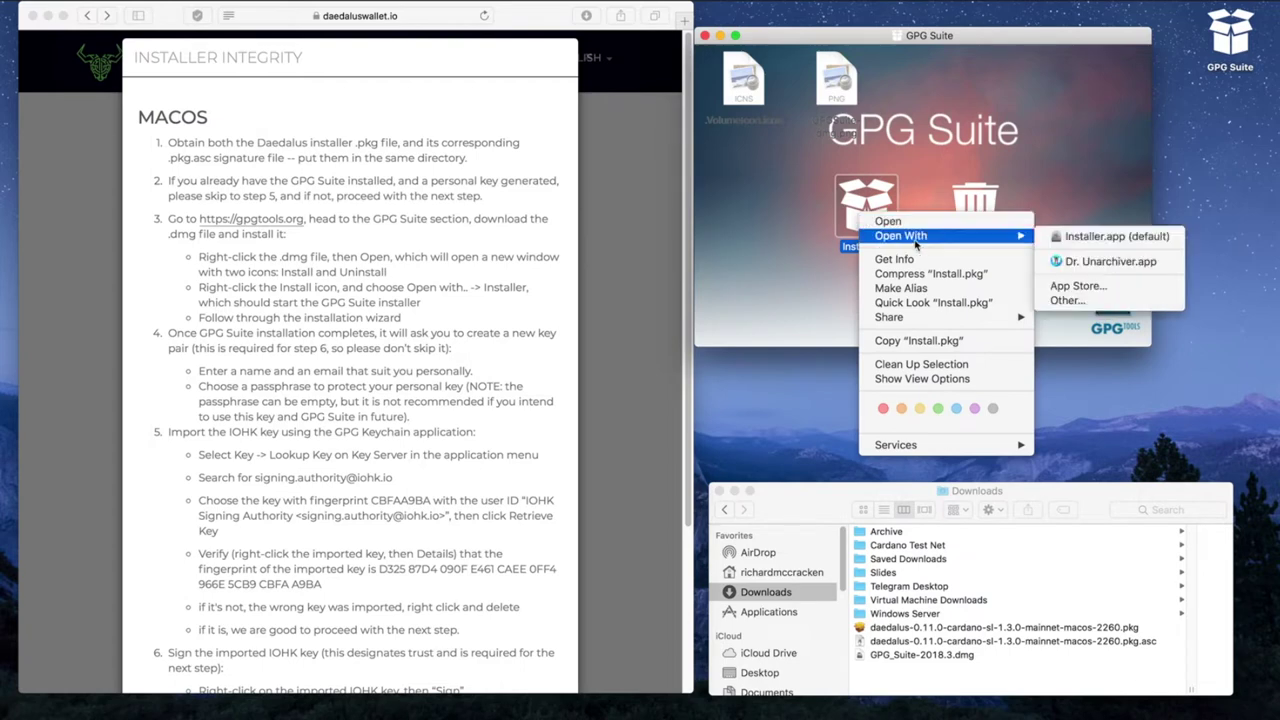
left_click(1077, 238)
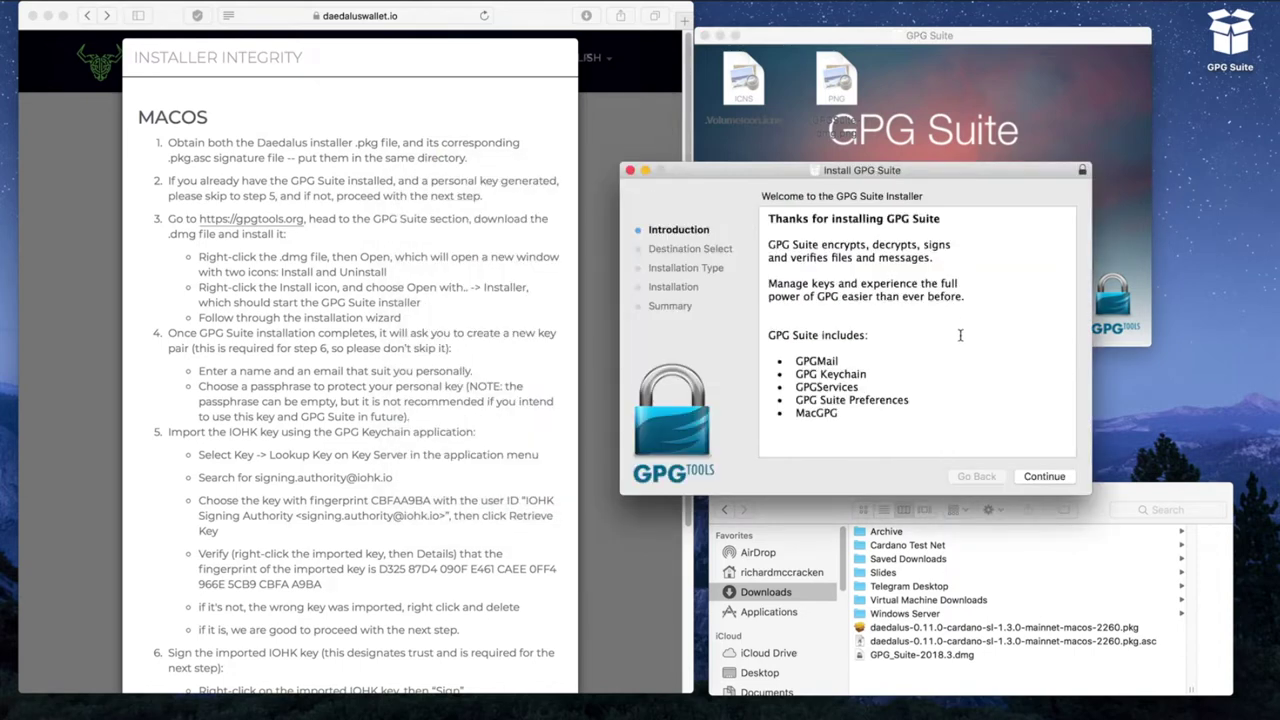
left_click(1050, 479)
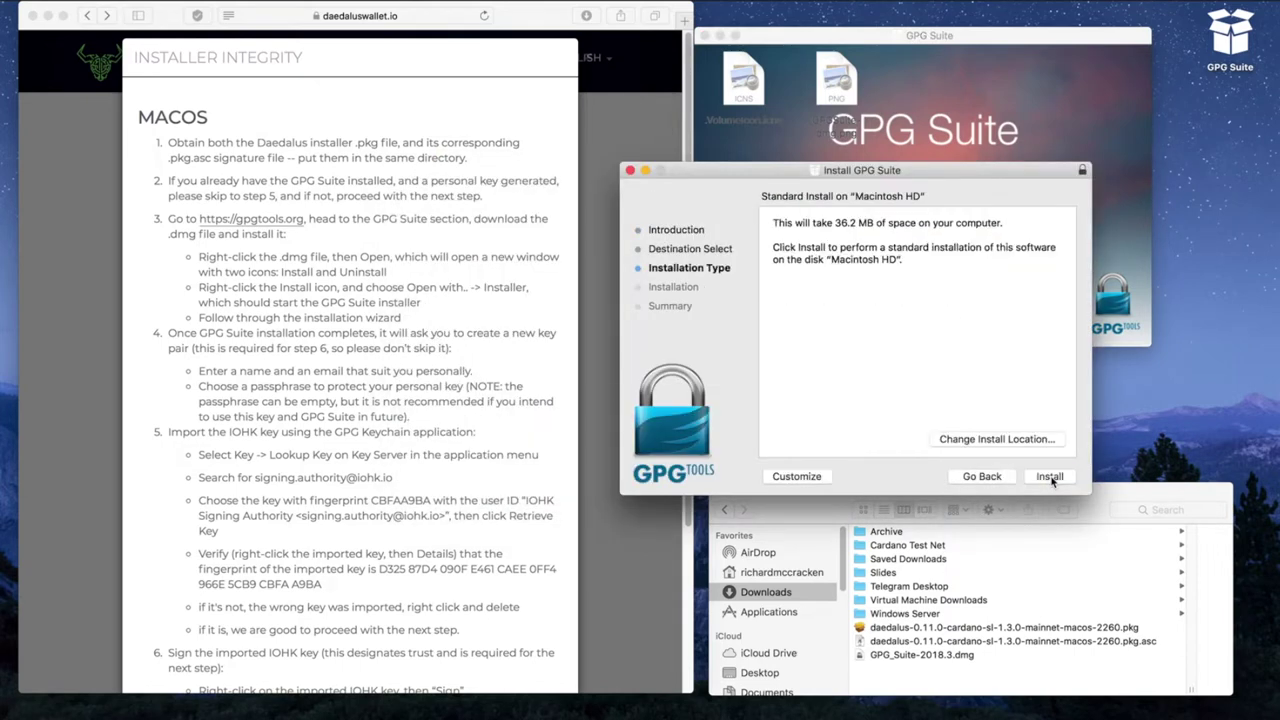
left_click(1050, 477)
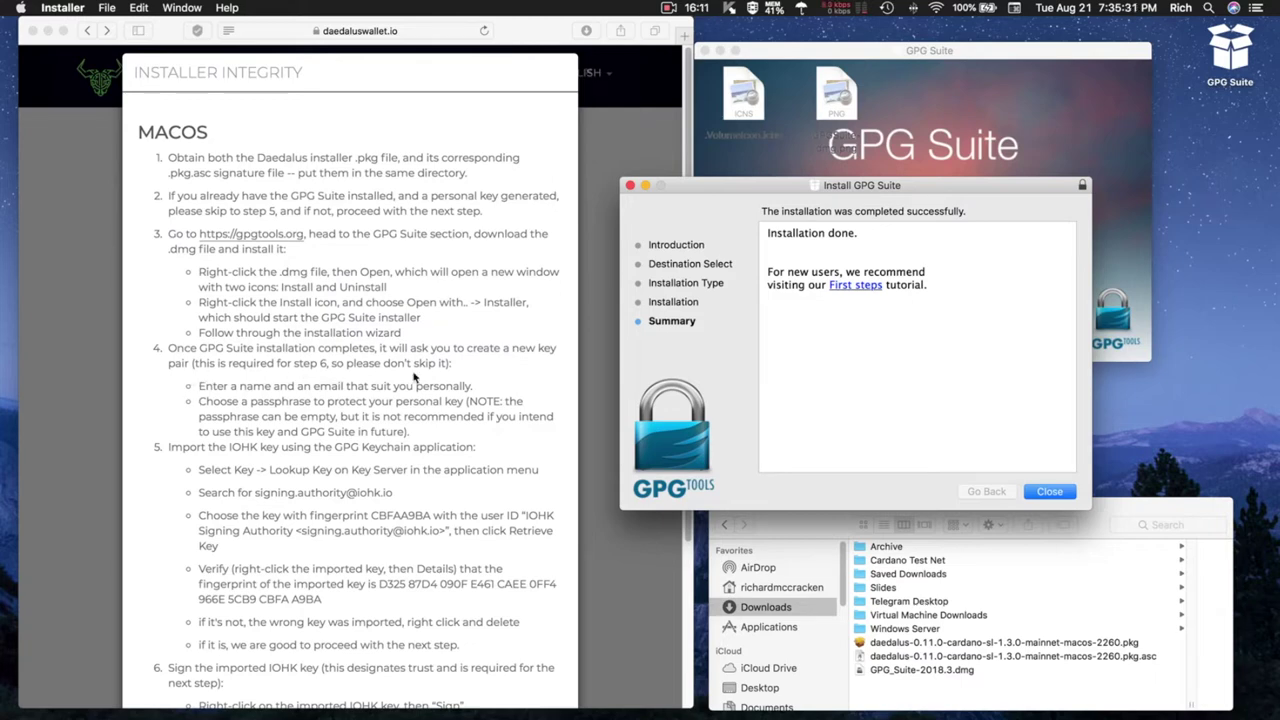
left_click(1050, 491)
Trash the GPG Suite installer, generate a passphrase-protected personal key pair, and skip uploading the public key.
left_click(952, 274)
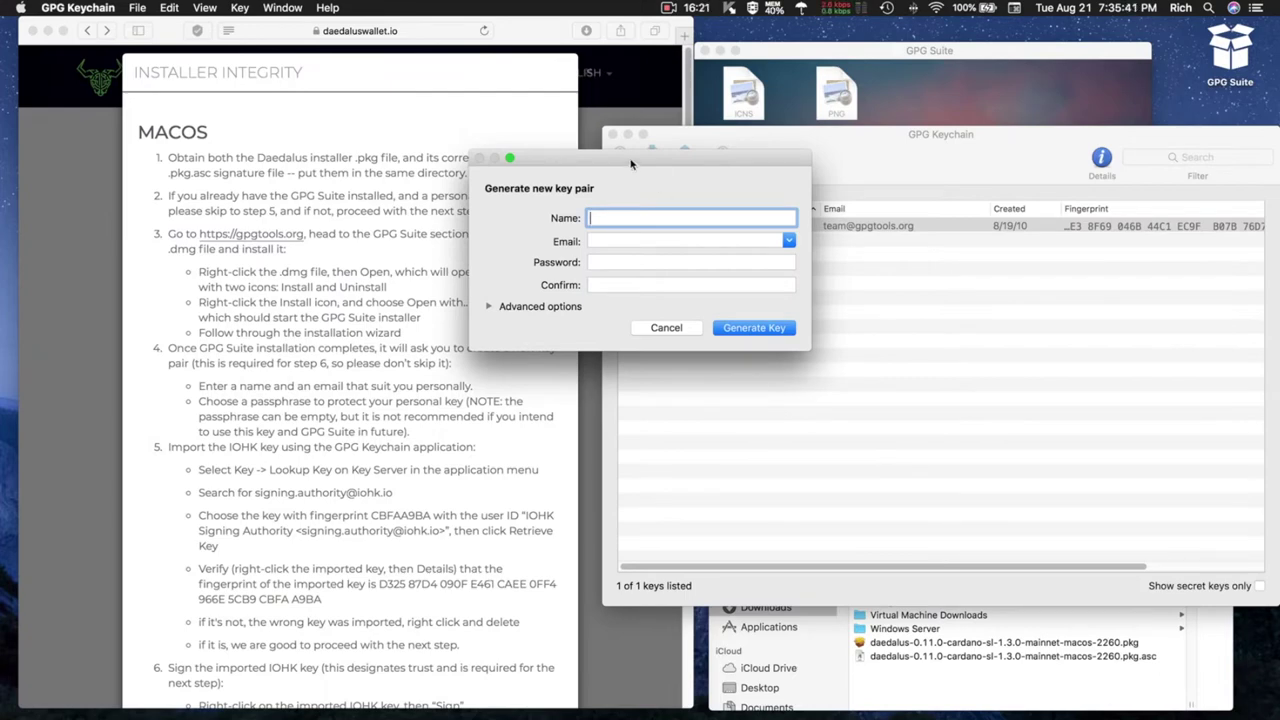
left_click_drag(637, 162, 779, 253)
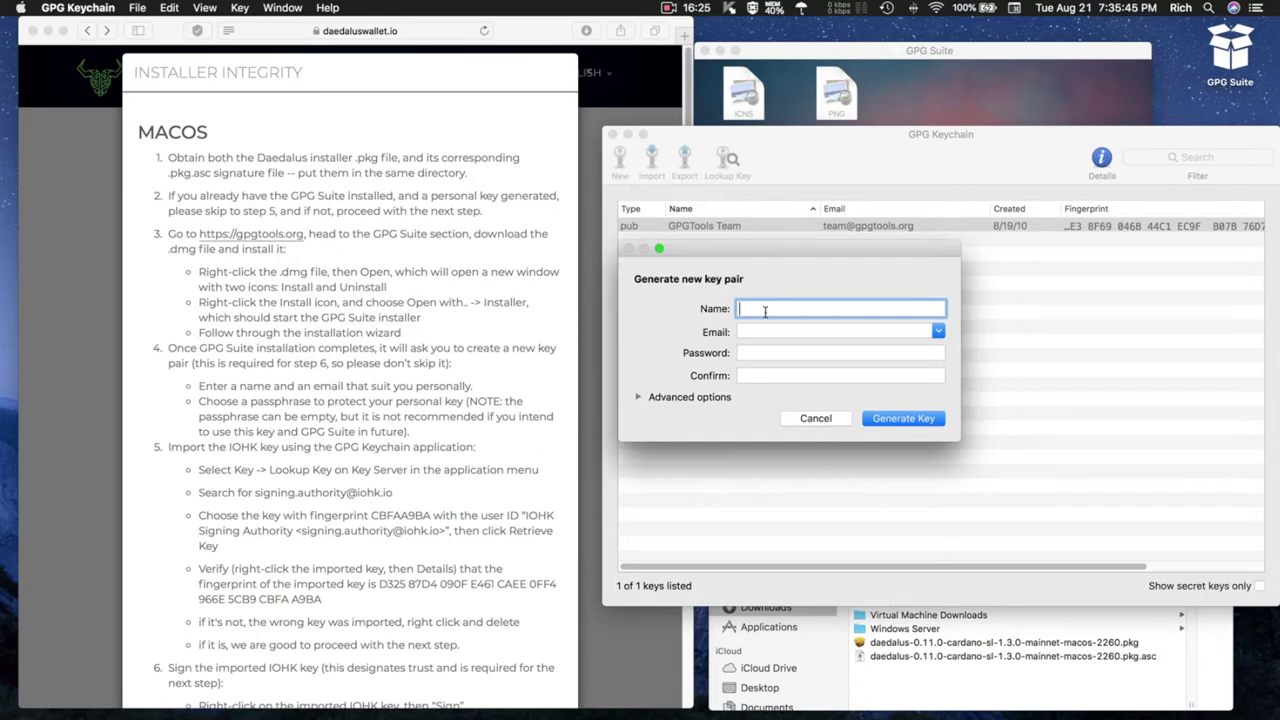
type("Richard McCracken")
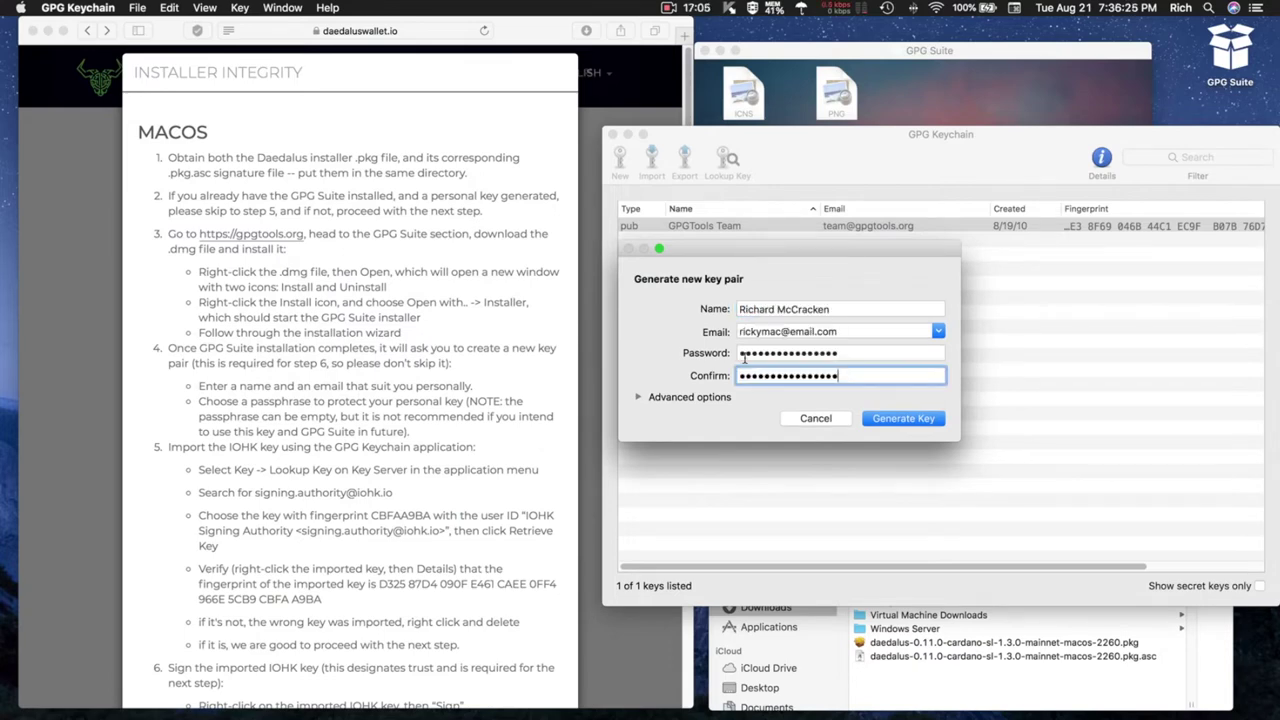
left_click(913, 420)
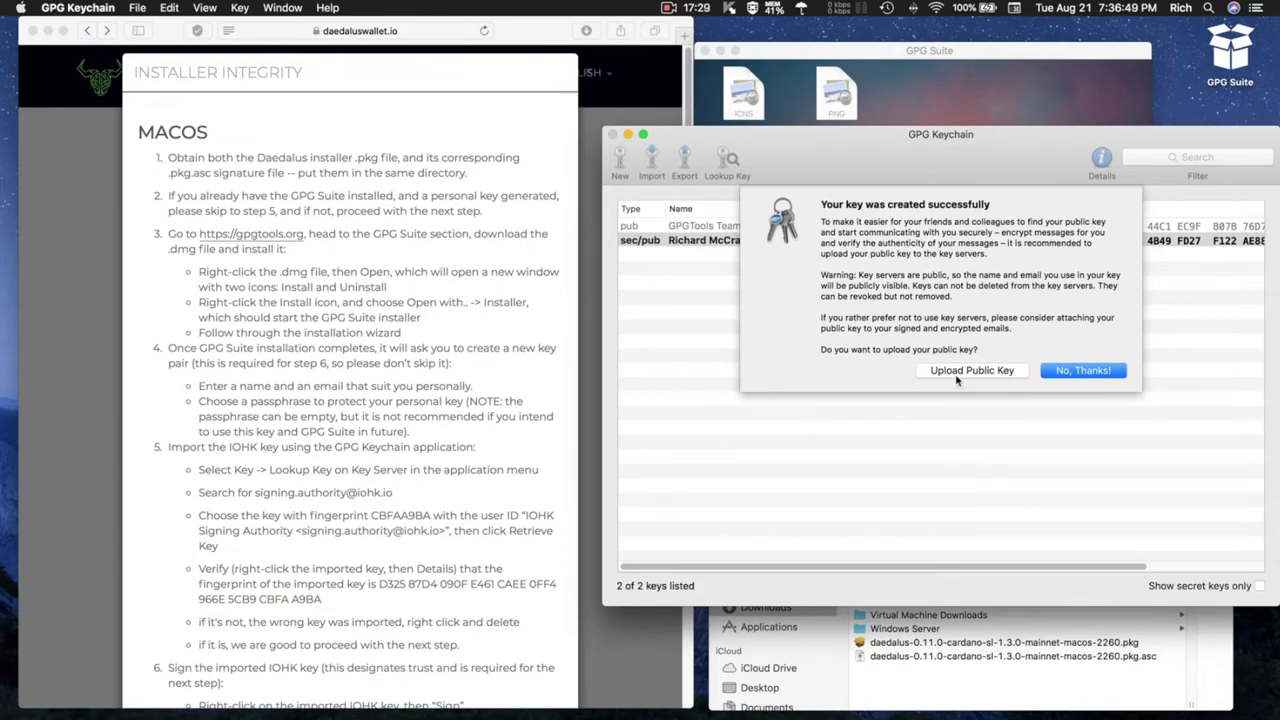
left_click(1076, 371)
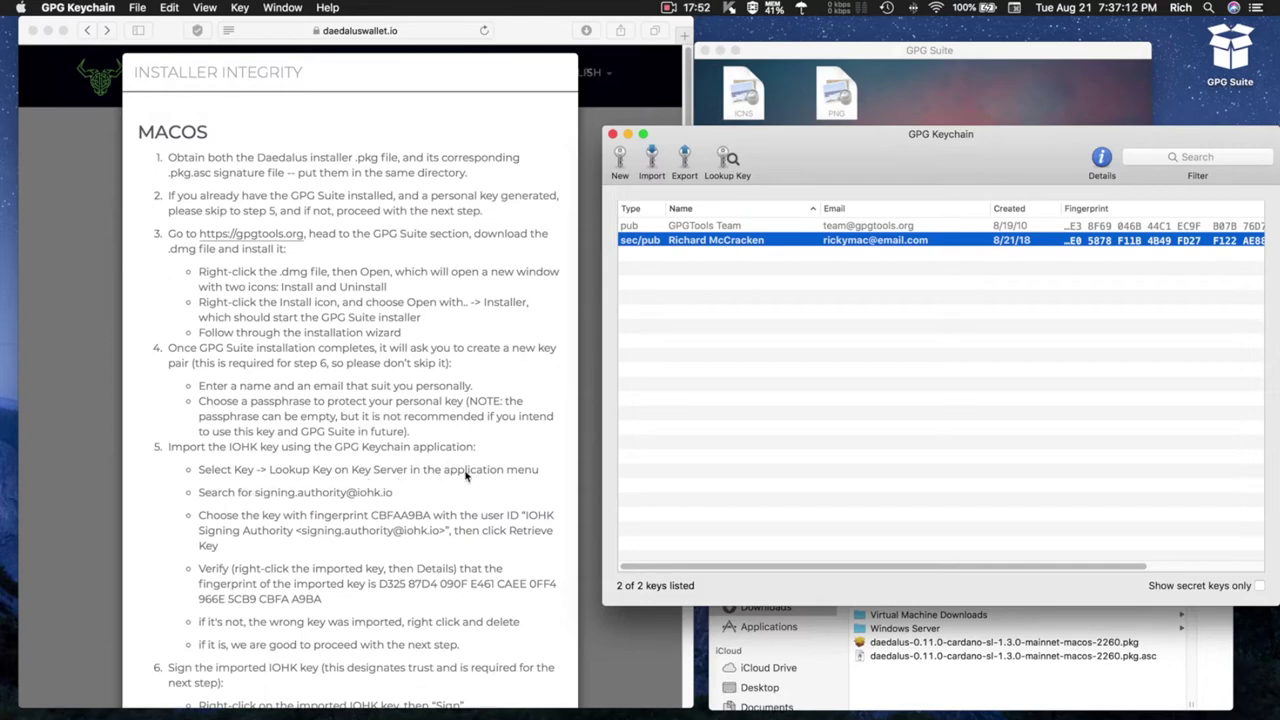
Open Key > Lookup Key on Key Server and copy the IOHK signing email from the instructions page.
left_click(242, 8)
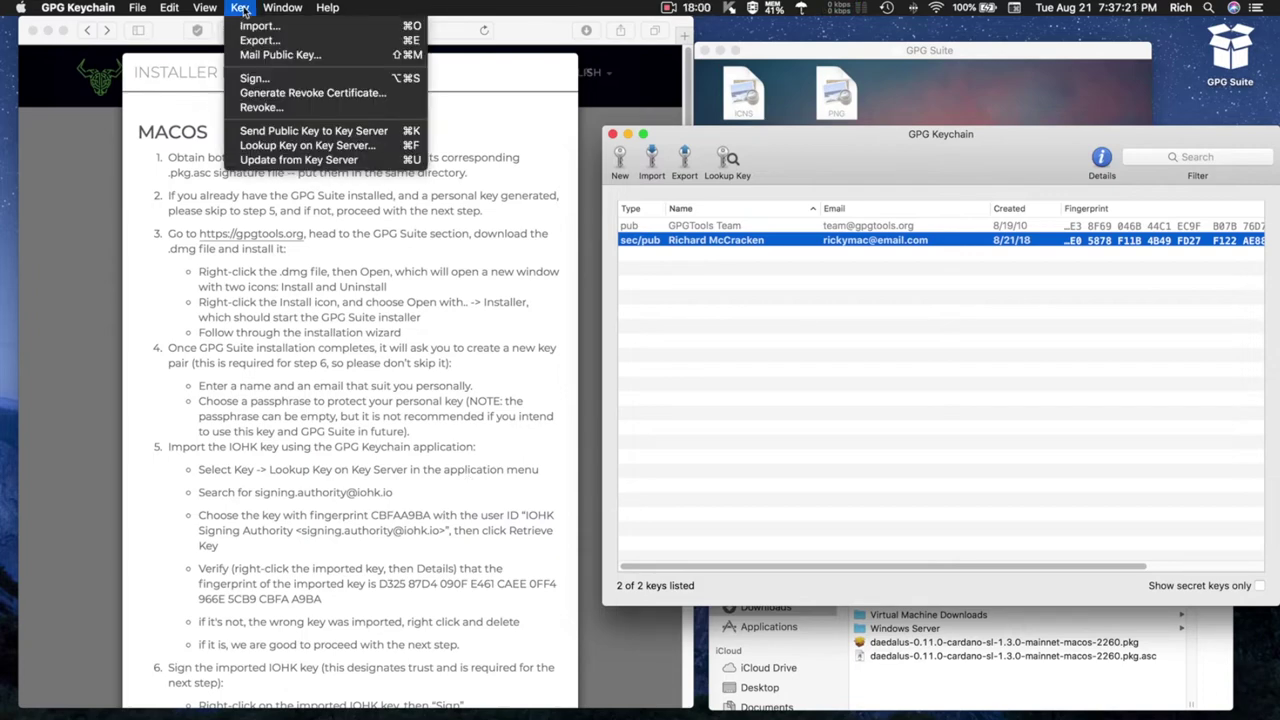
left_click(331, 148)
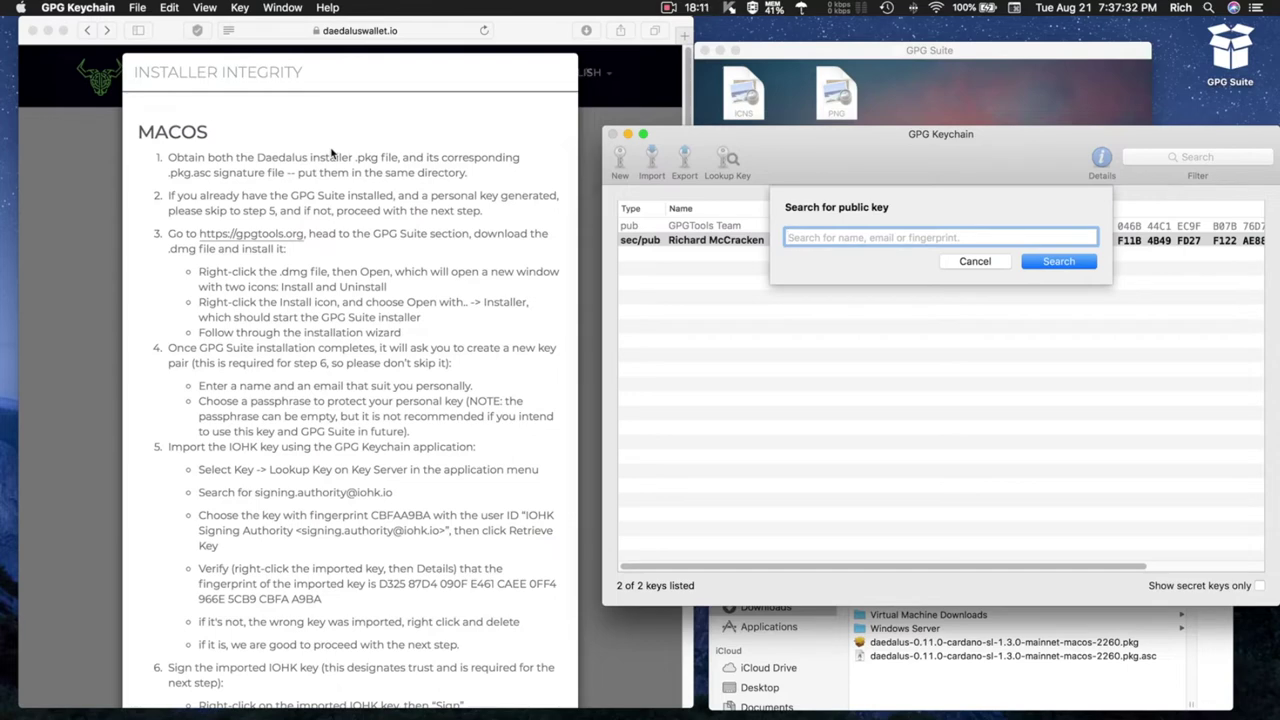
left_click(255, 492)
left_click_drag(255, 492, 391, 495)
right_click(377, 492)
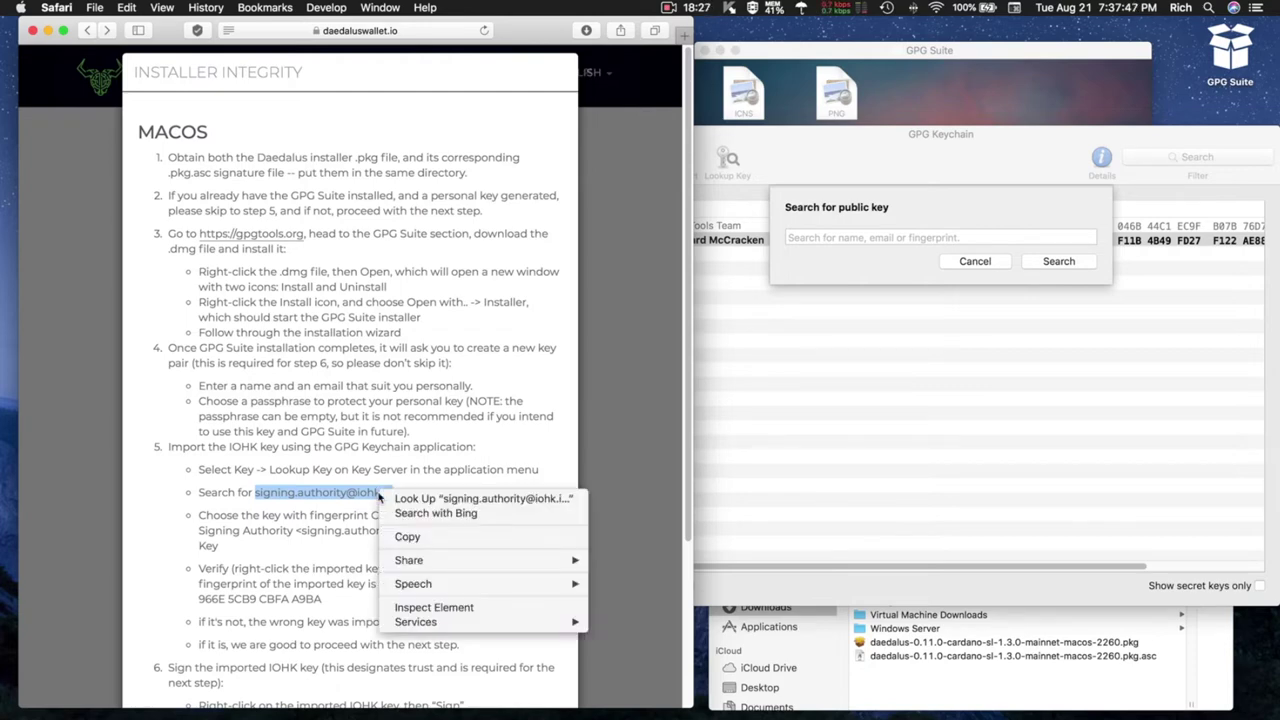
left_click(400, 538)
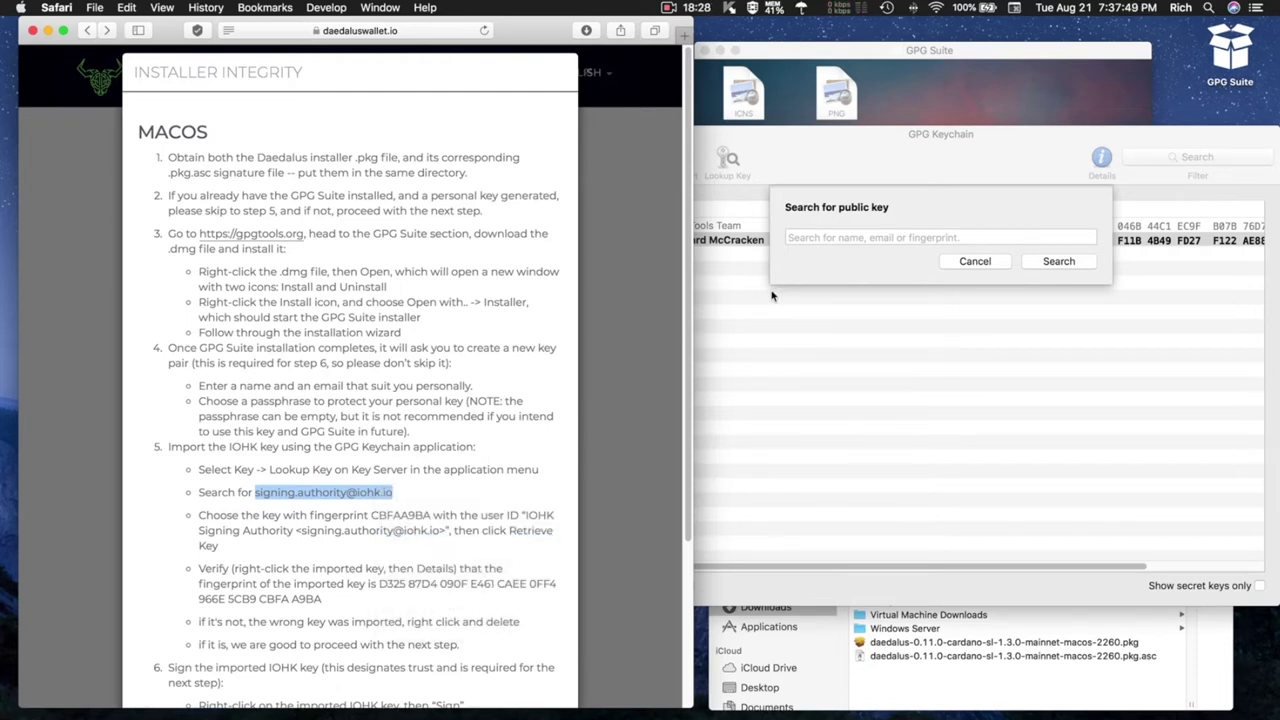
left_click(800, 236)
right_click(801, 238)
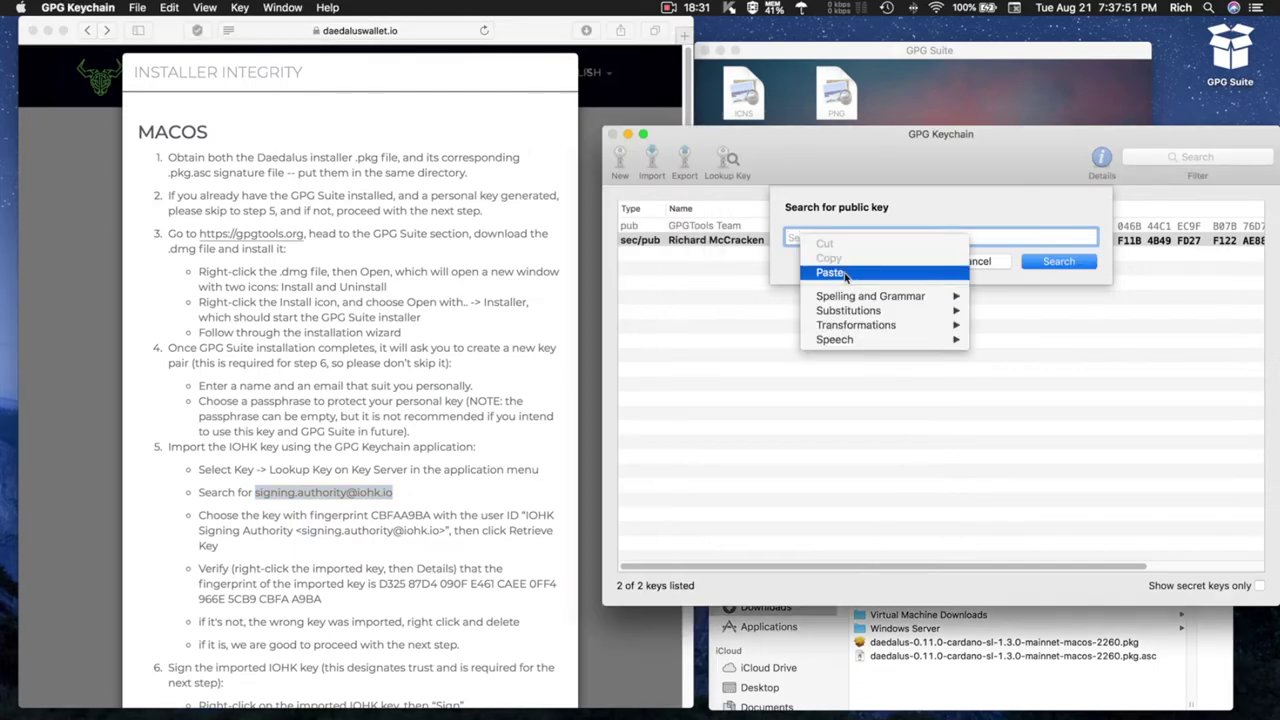
left_click(830, 273)
left_click(1059, 261)
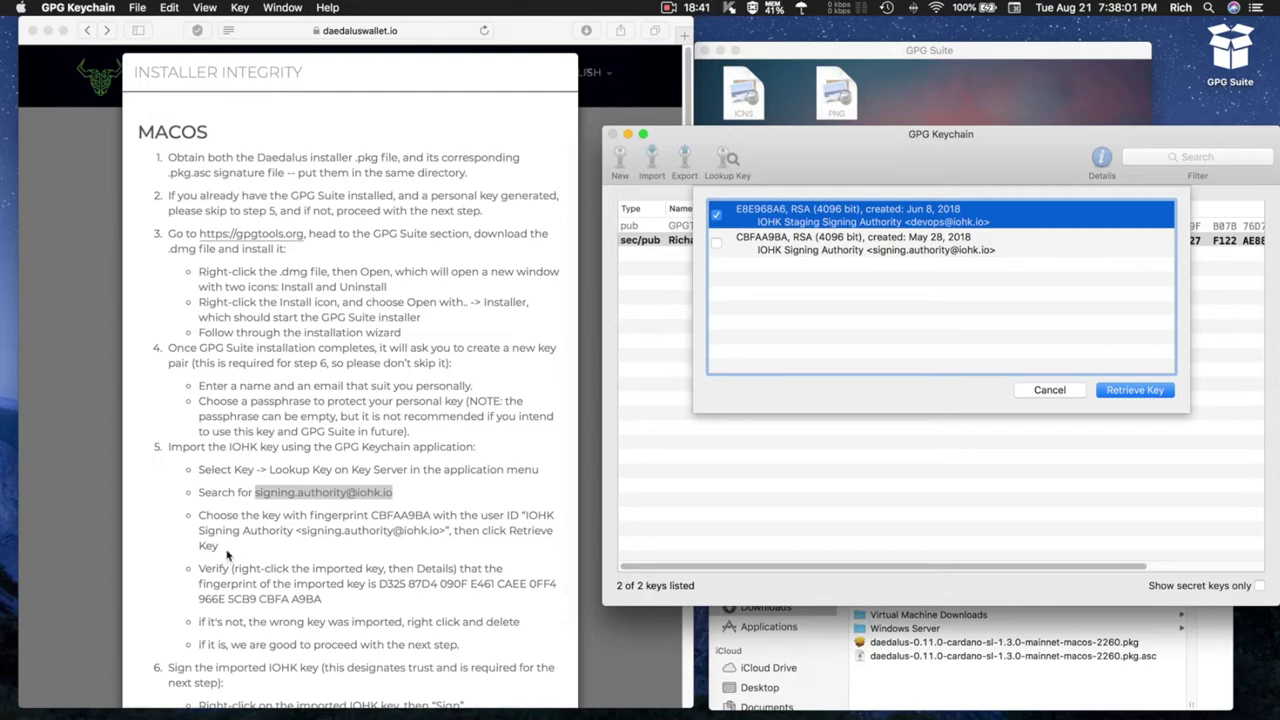
Retrieve only the CBFAA9BA IOHK Signing Authority key, leaving the Staging key unticked.
left_click(256, 541)
left_click(259, 541)
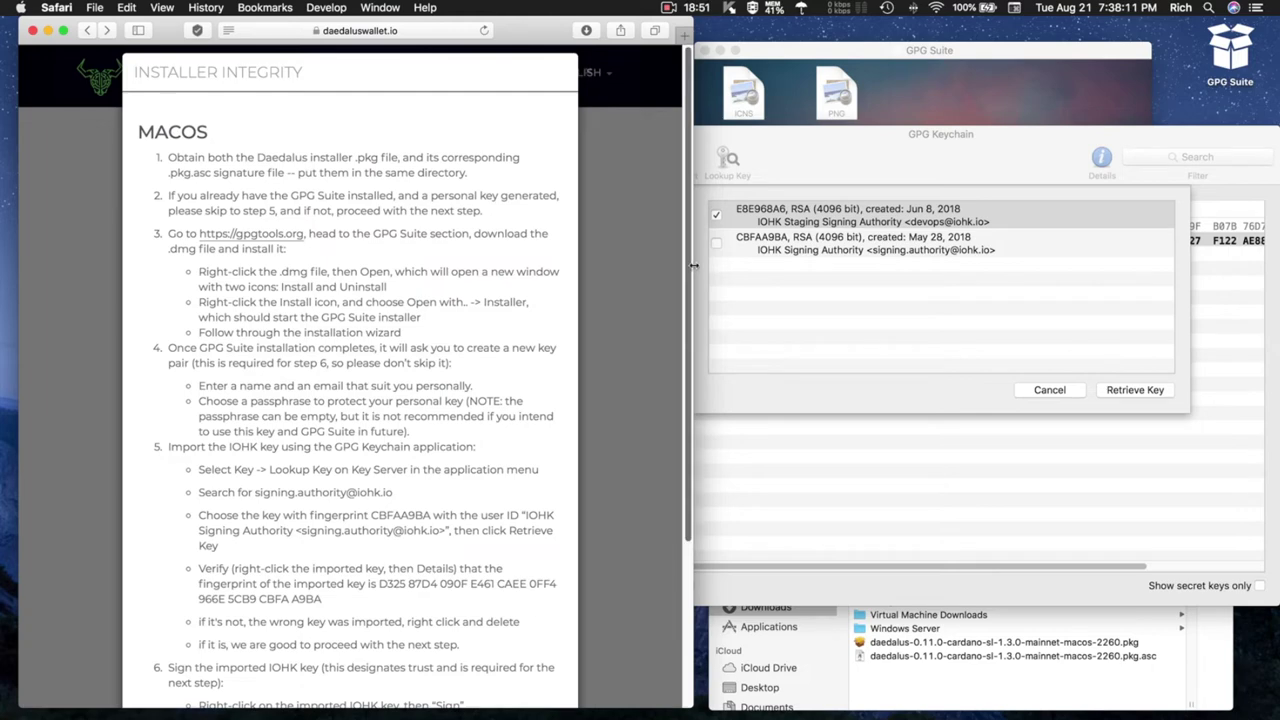
left_click(717, 244)
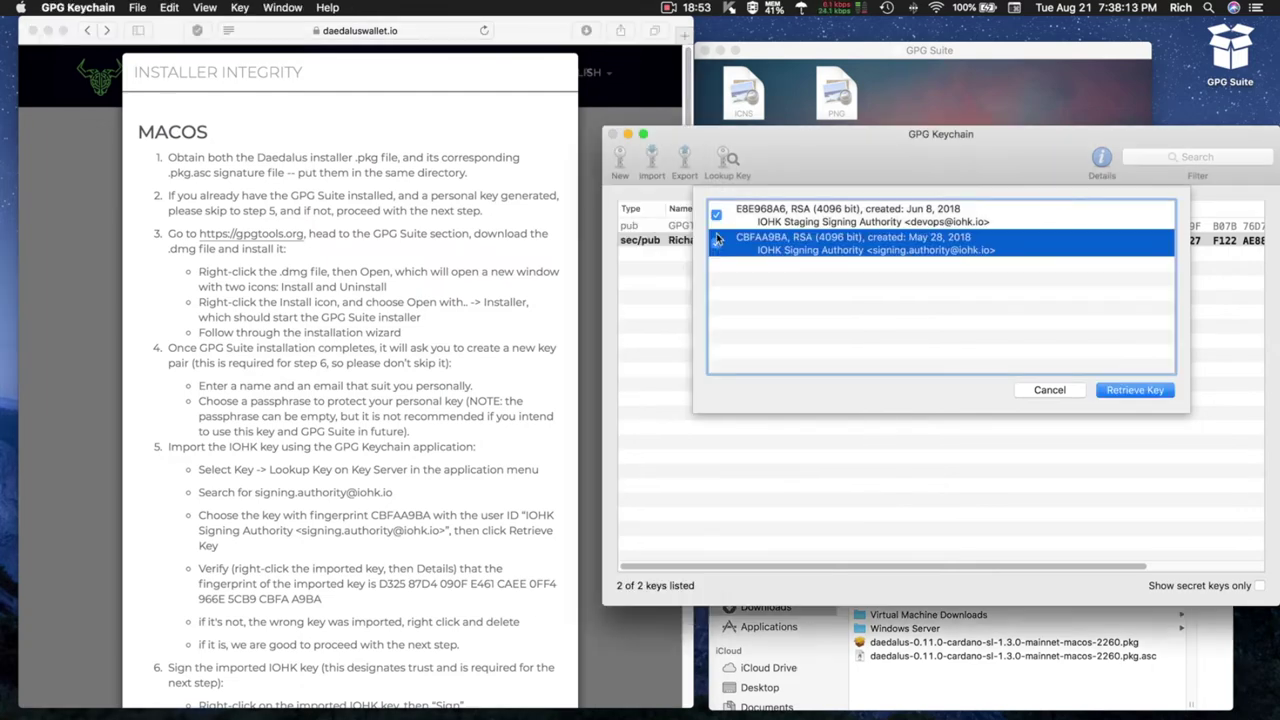
left_click(716, 216)
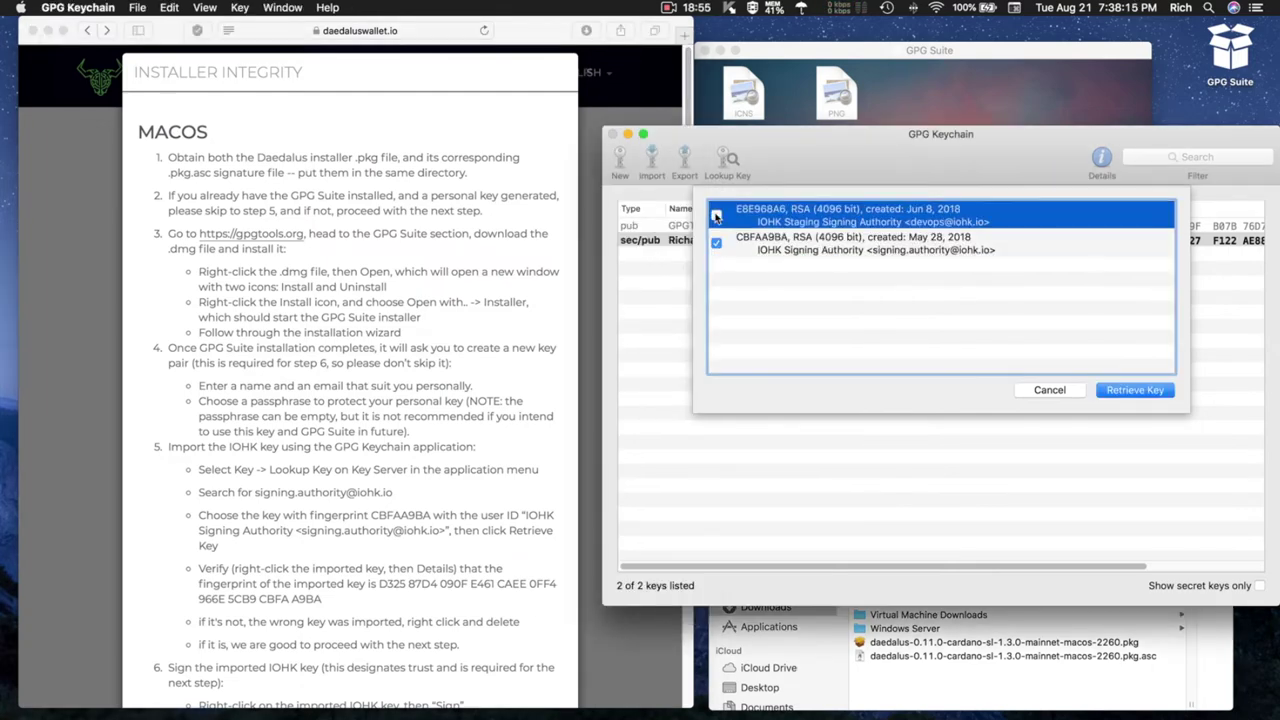
left_click(1140, 391)
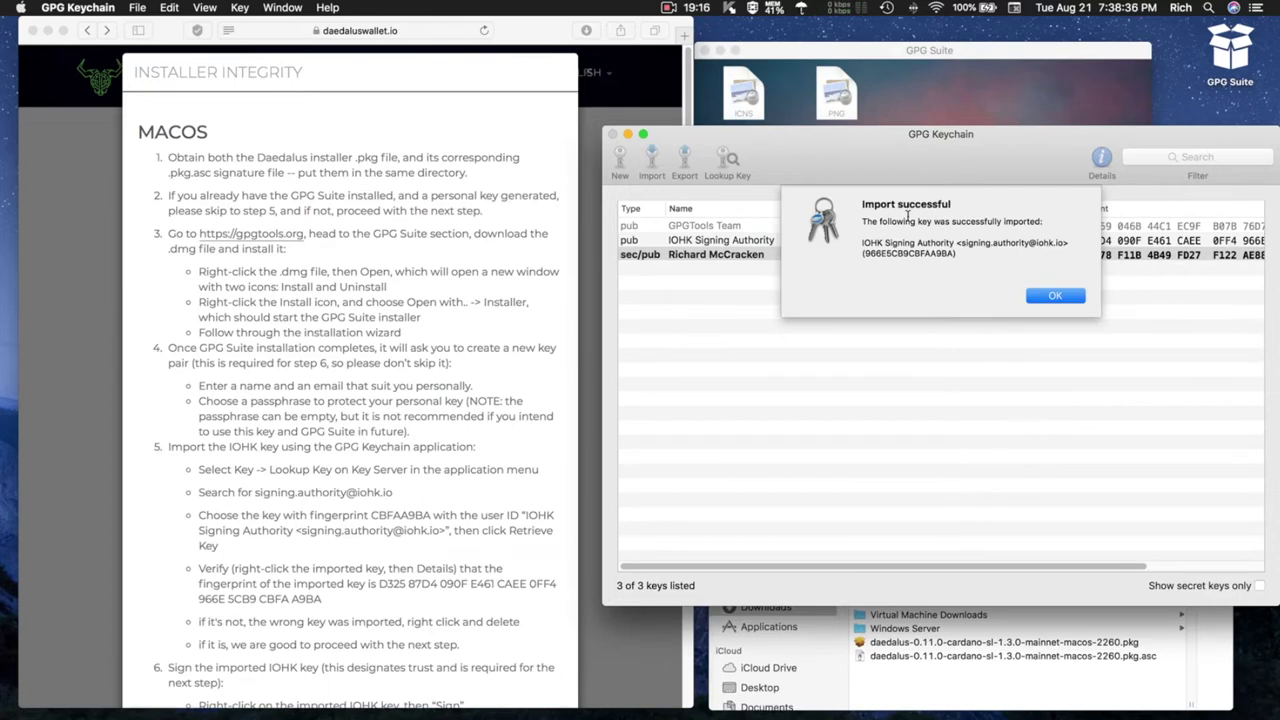
left_click(1062, 300)
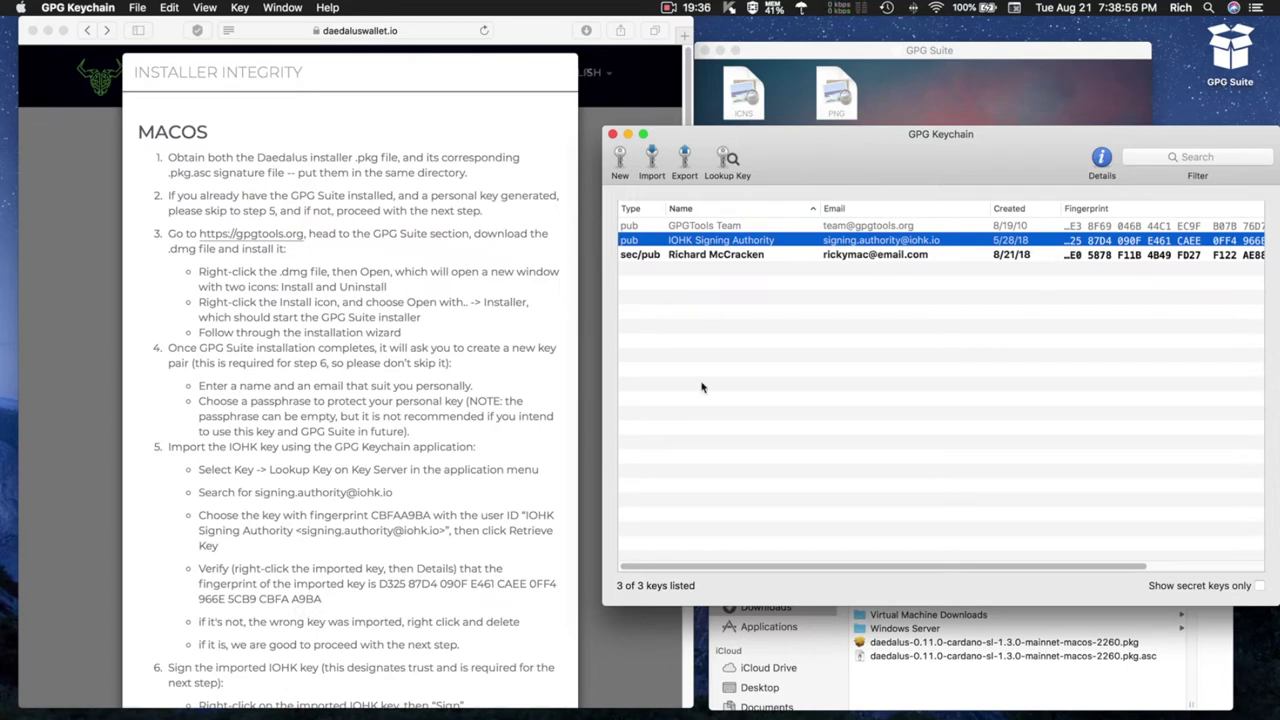
right_click(763, 249)
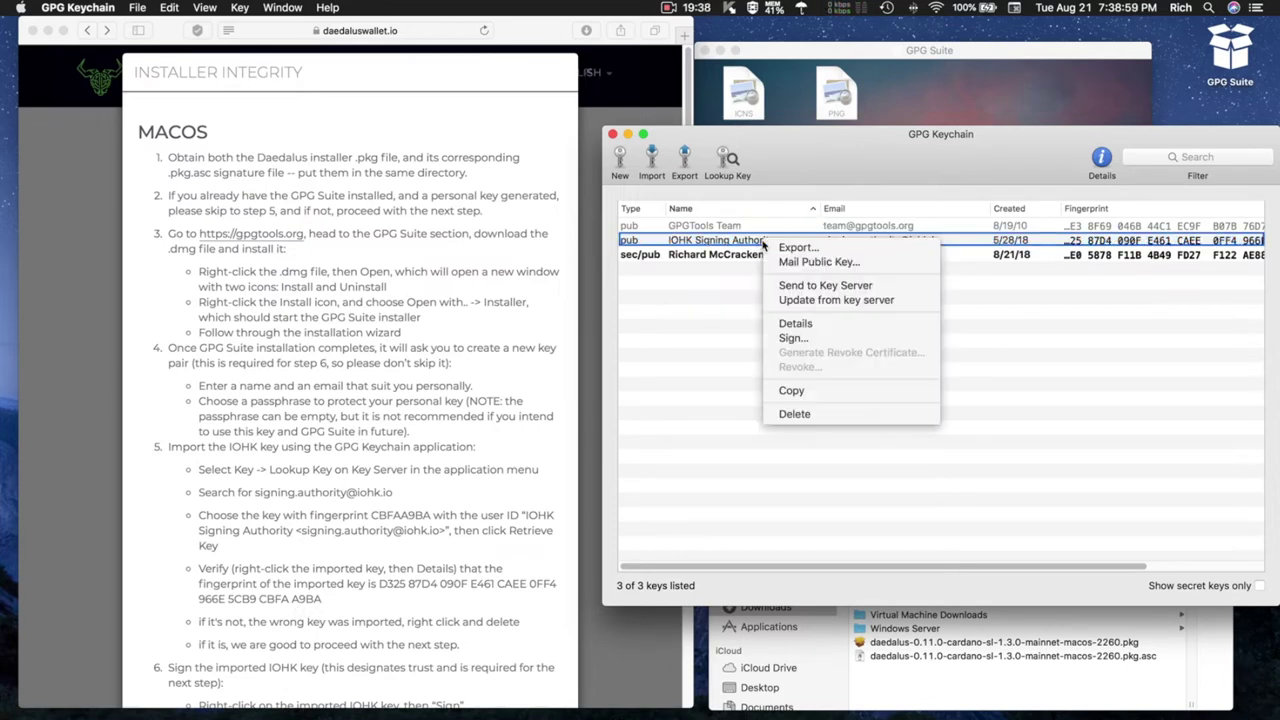
Show the IOHK Signing Authority key's details and confirm its fingerprint starts D325 87D4 090F.
left_click(796, 323)
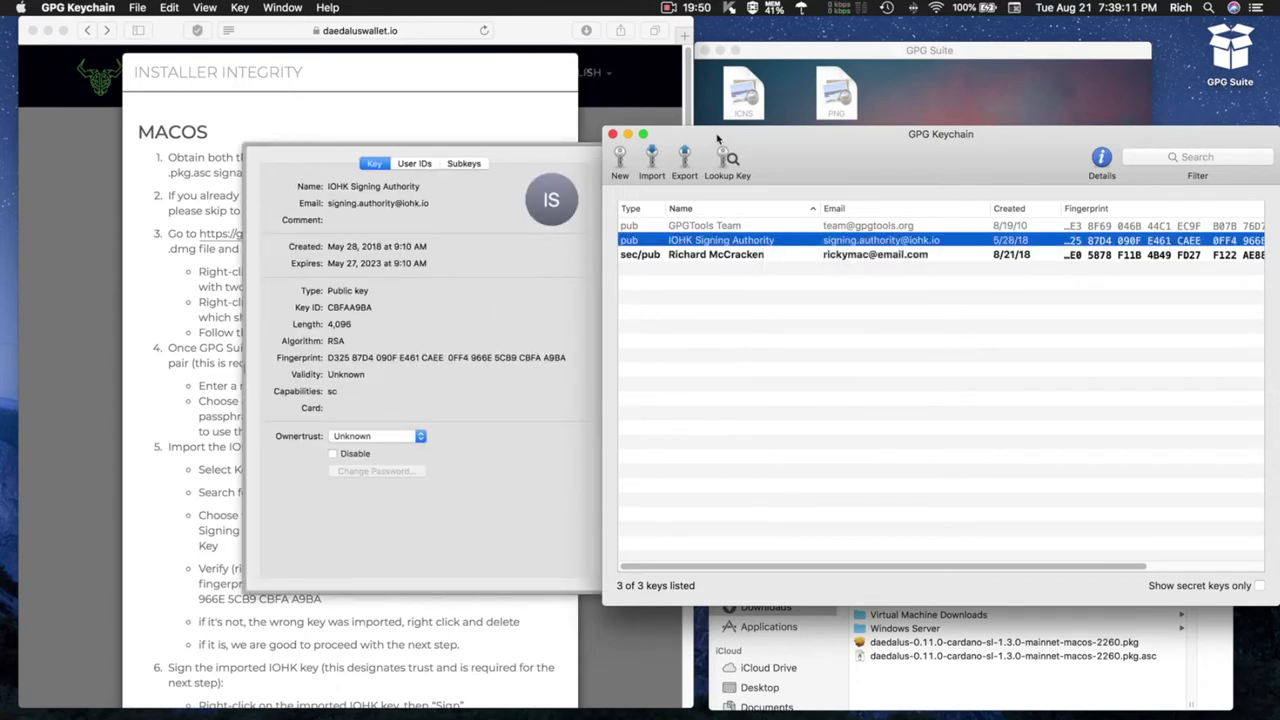
left_click_drag(715, 133, 694, 63)
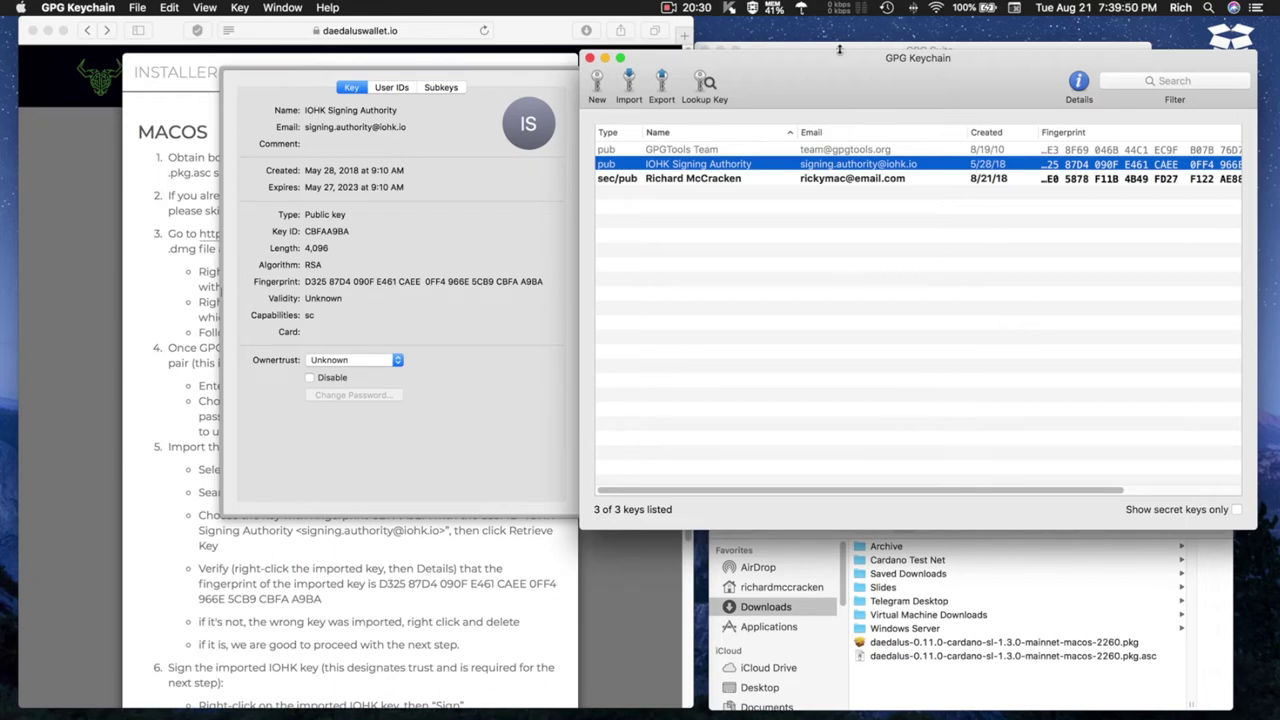
left_click_drag(830, 67, 903, 82)
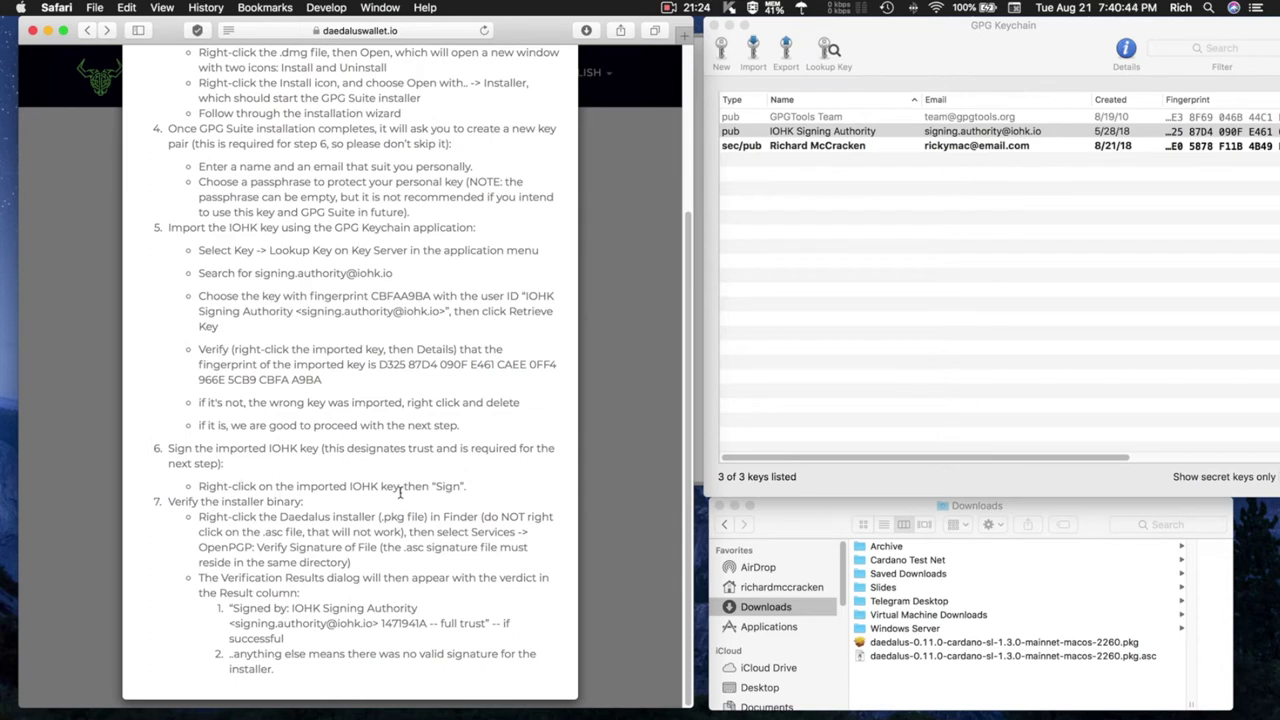
Sign the IOHK Signing Authority key with your own key, entering your passphrase in Pinentry.
right_click(810, 132)
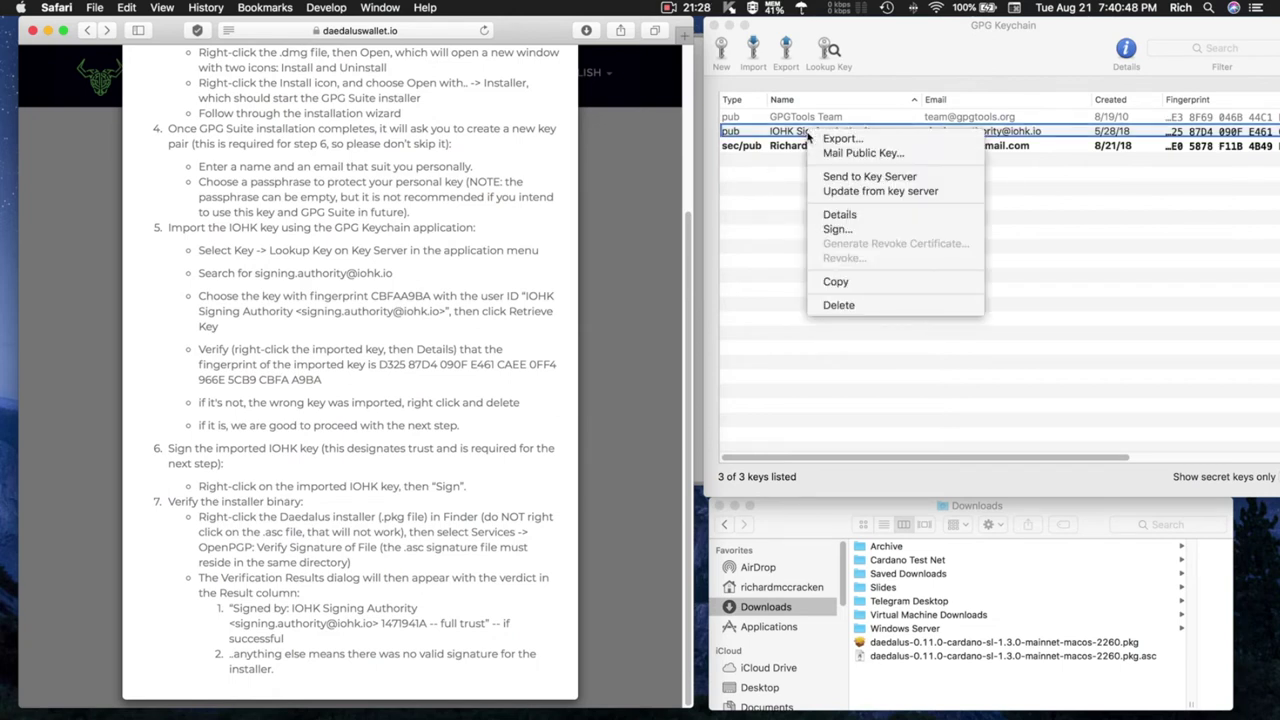
left_click(838, 229)
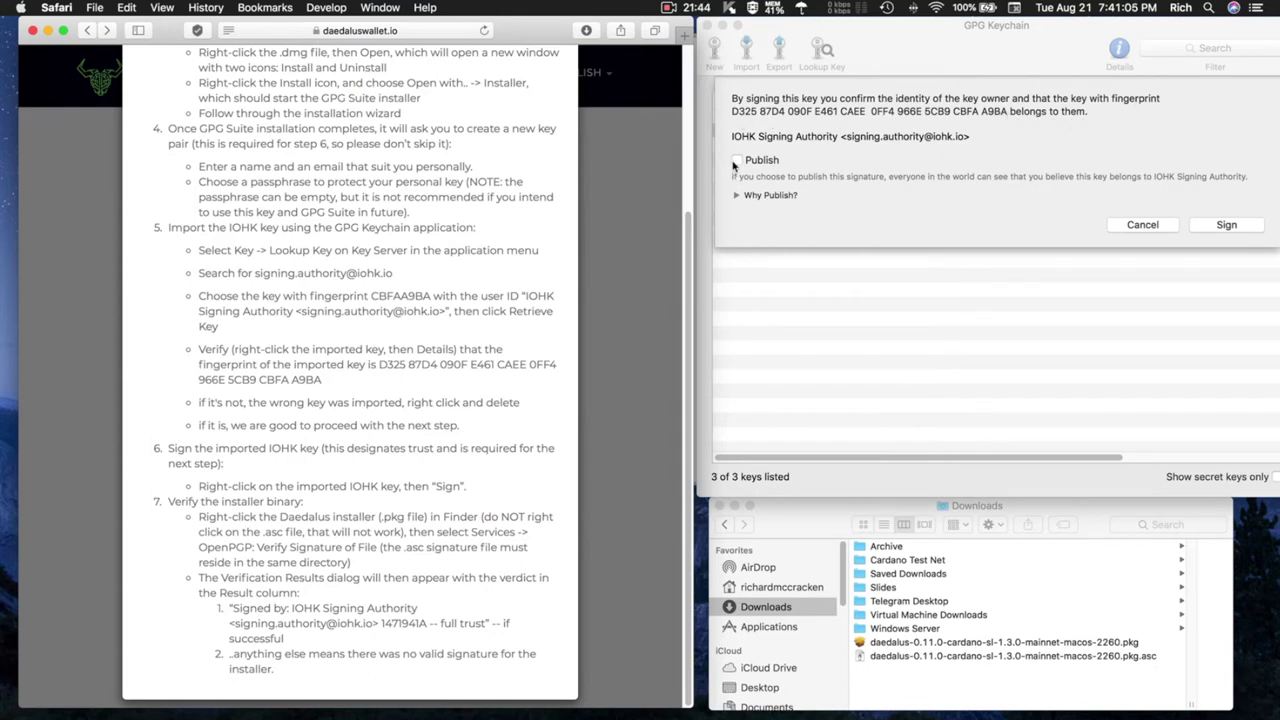
left_click(1228, 225)
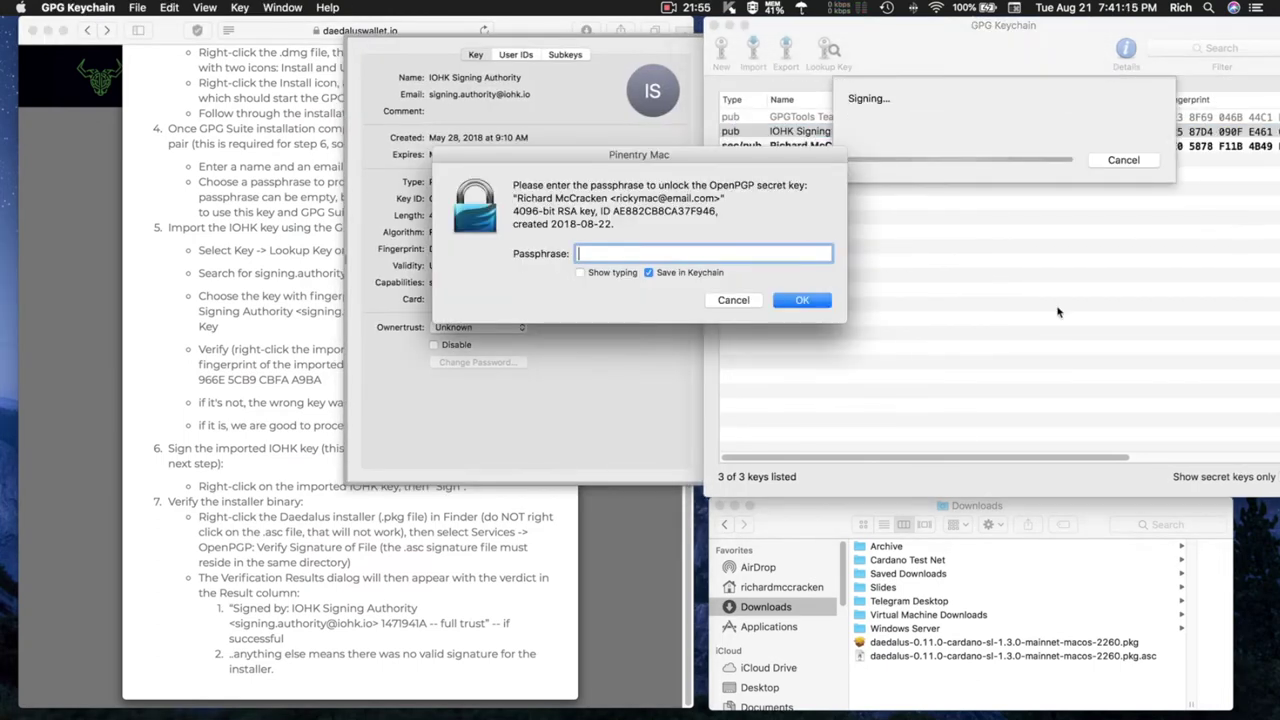
type("••••••••••••••••")
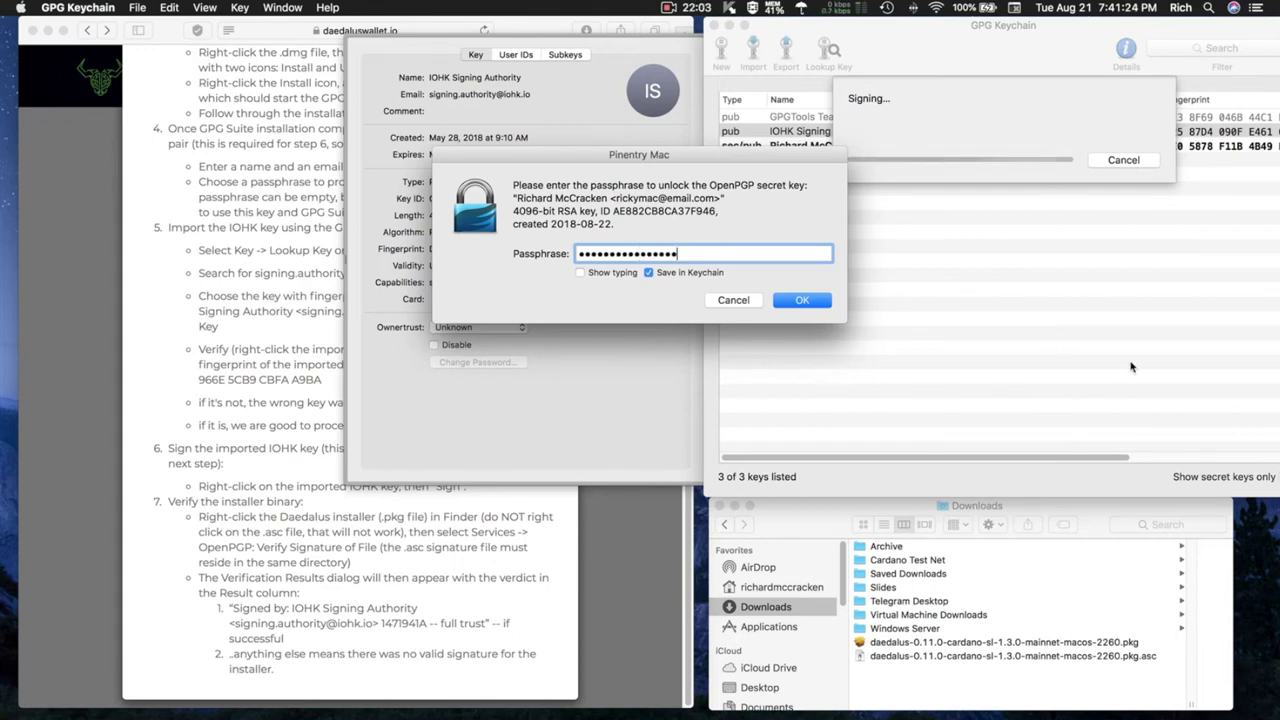
left_click(798, 302)
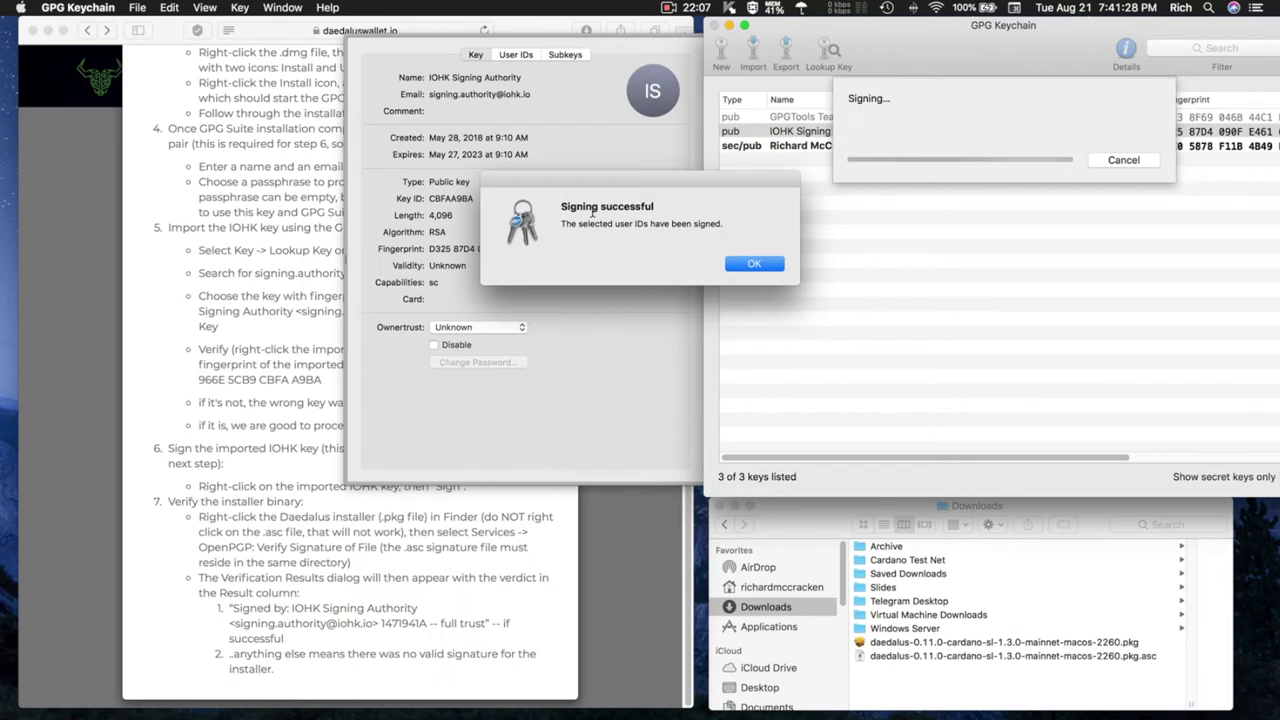
left_click(754, 264)
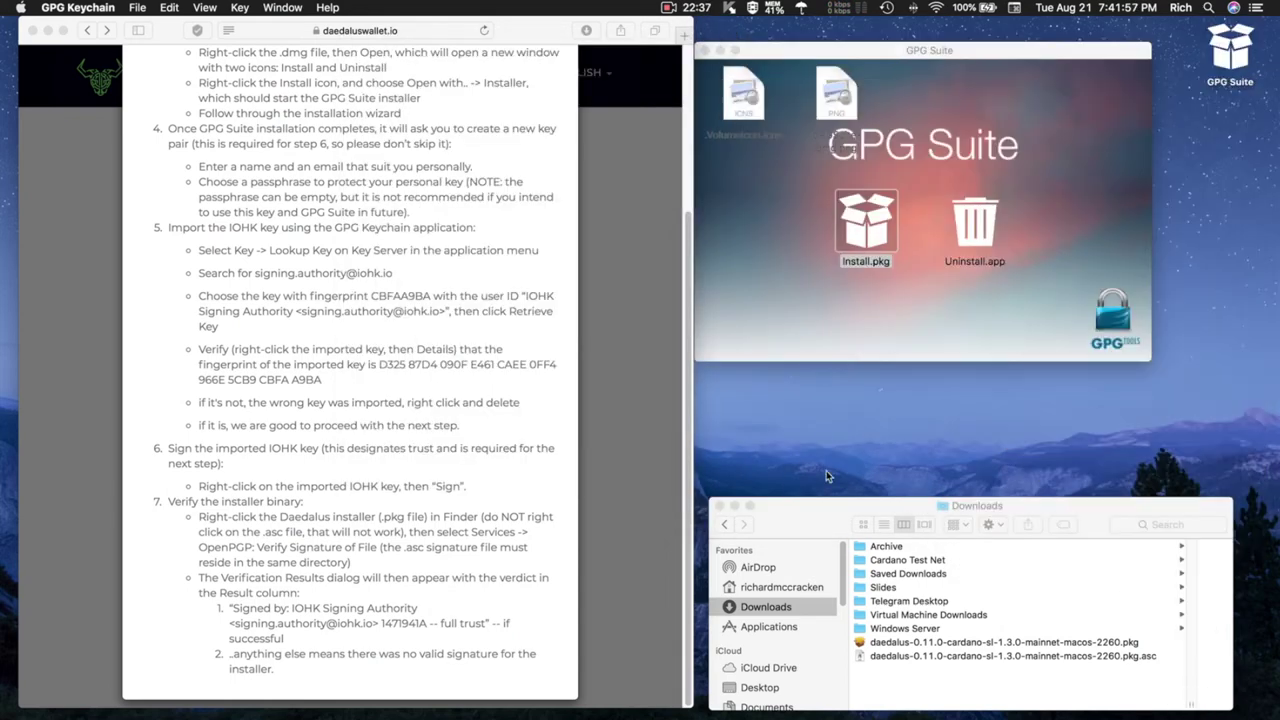
left_click_drag(832, 515, 801, 100)
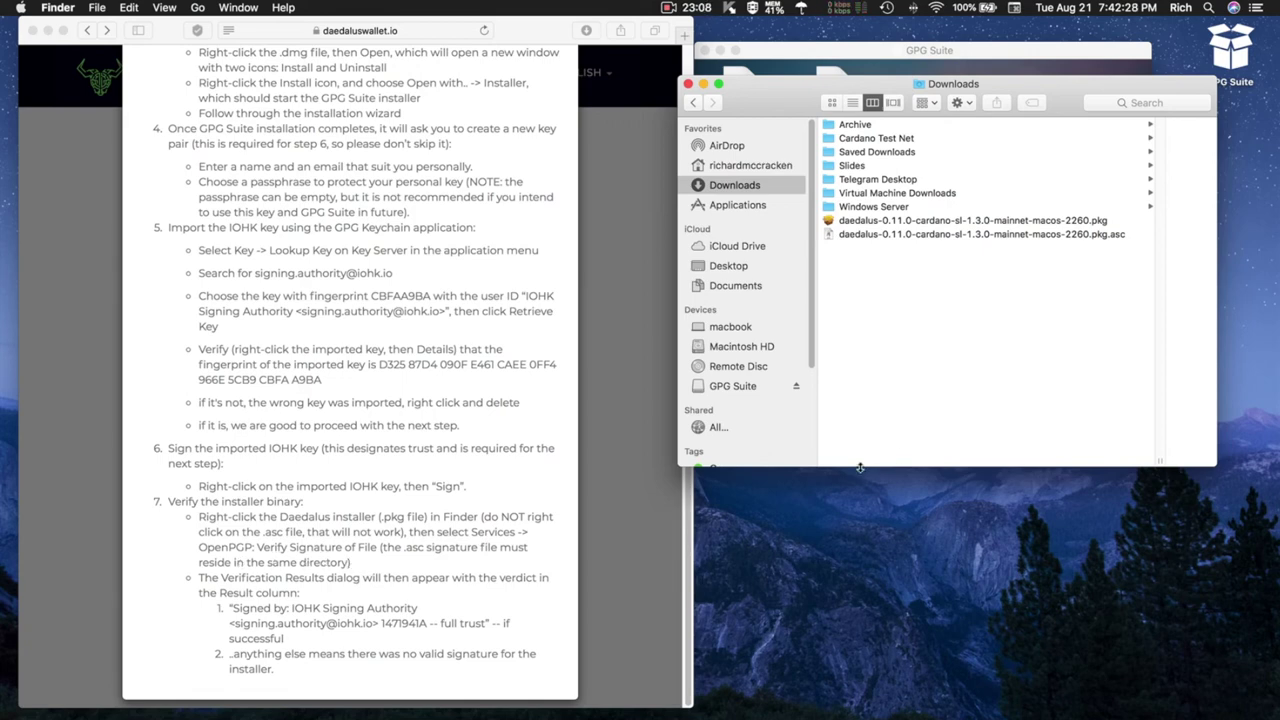
Verify the daedalus .pkg with Services > OpenPGP: Verify Signature of File.
left_click(856, 221)
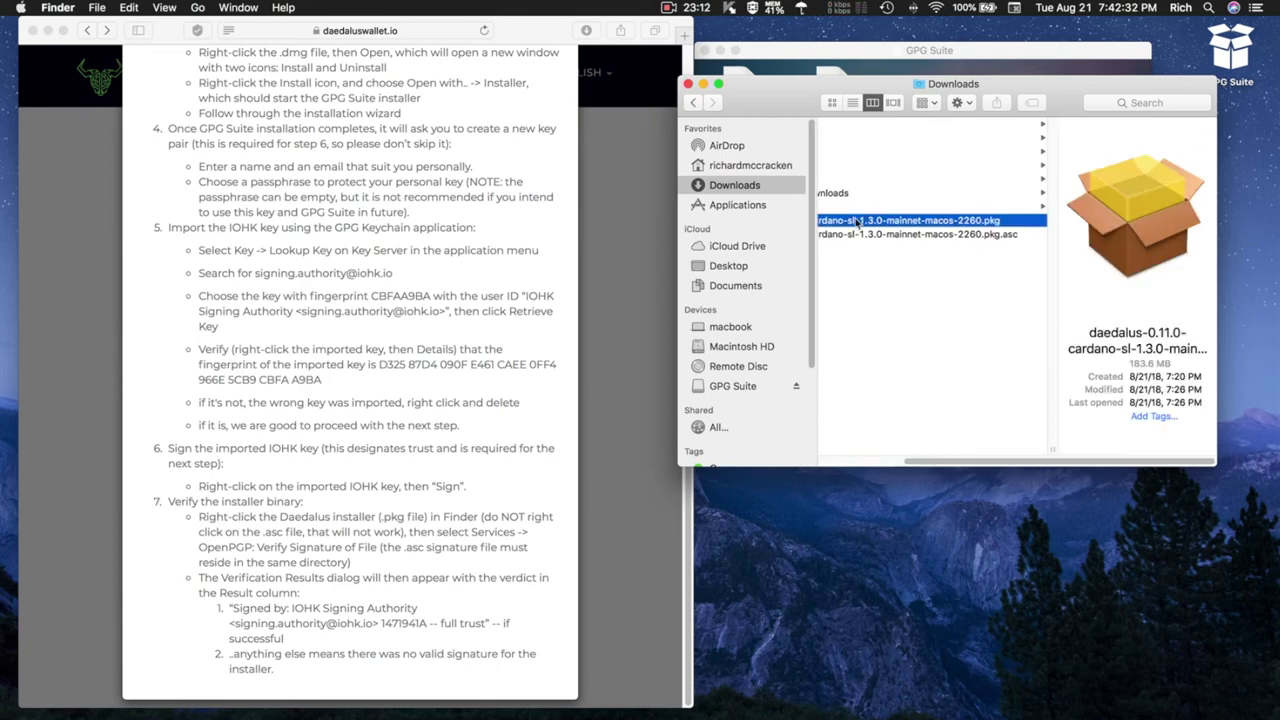
right_click(857, 222)
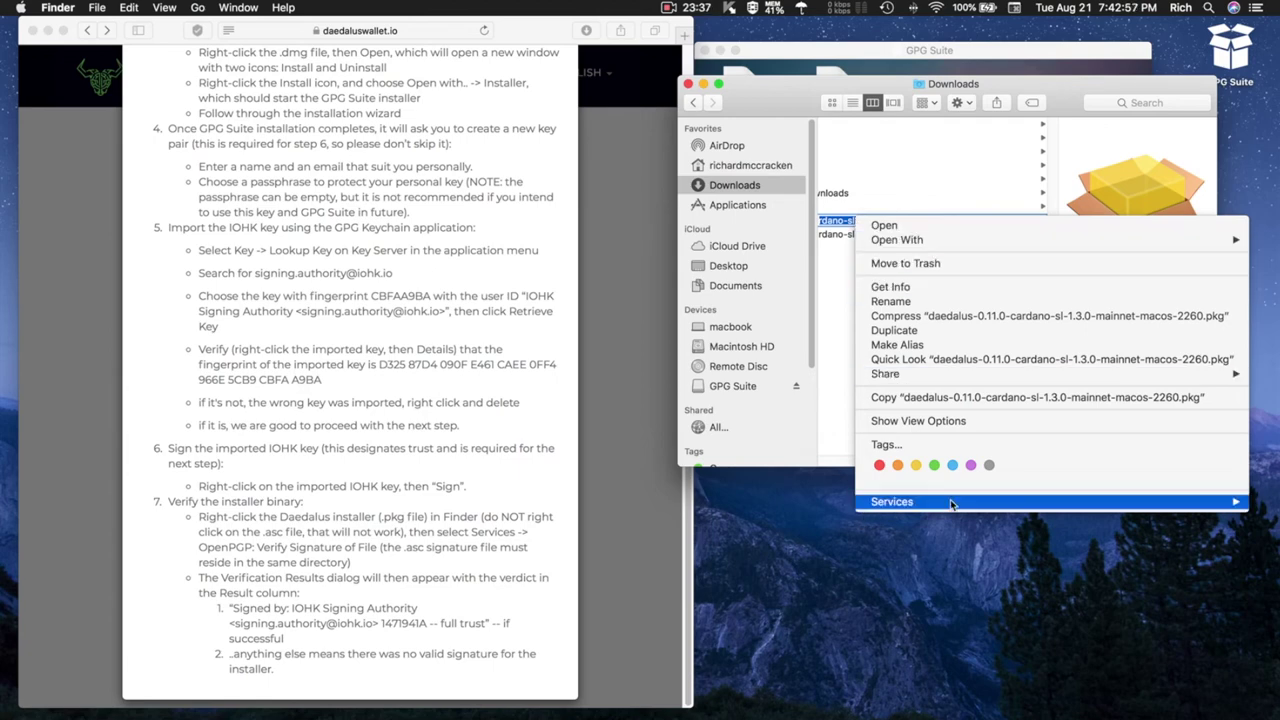
mouse_move(951, 504)
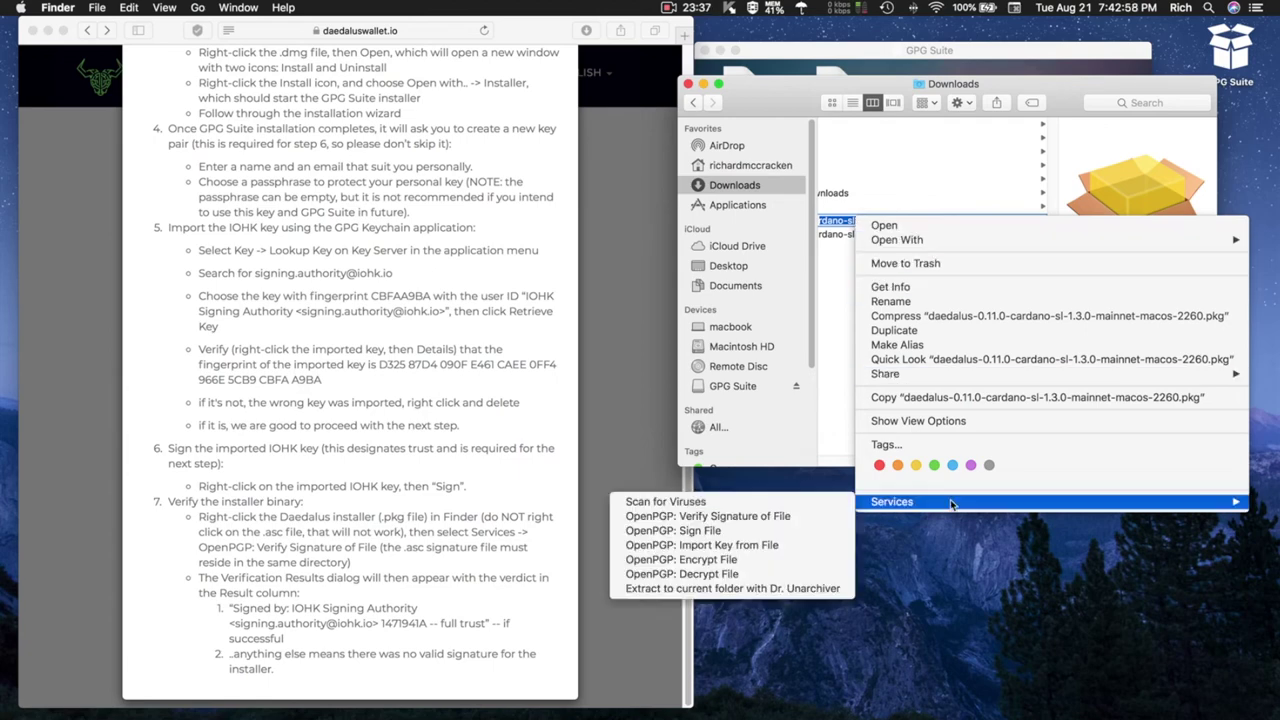
left_click(698, 518)
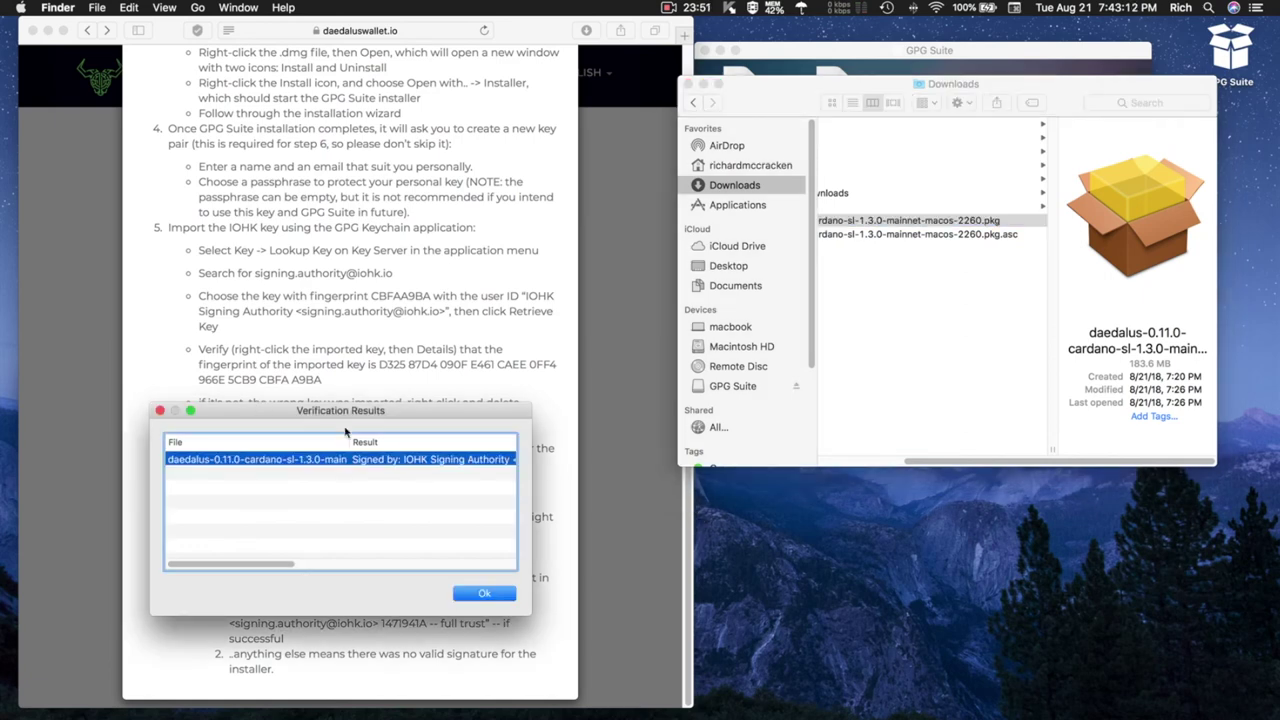
Widen the Verification Results to confirm IOHK Signing Authority with full trust, then close it.
left_click_drag(398, 412, 576, 188)
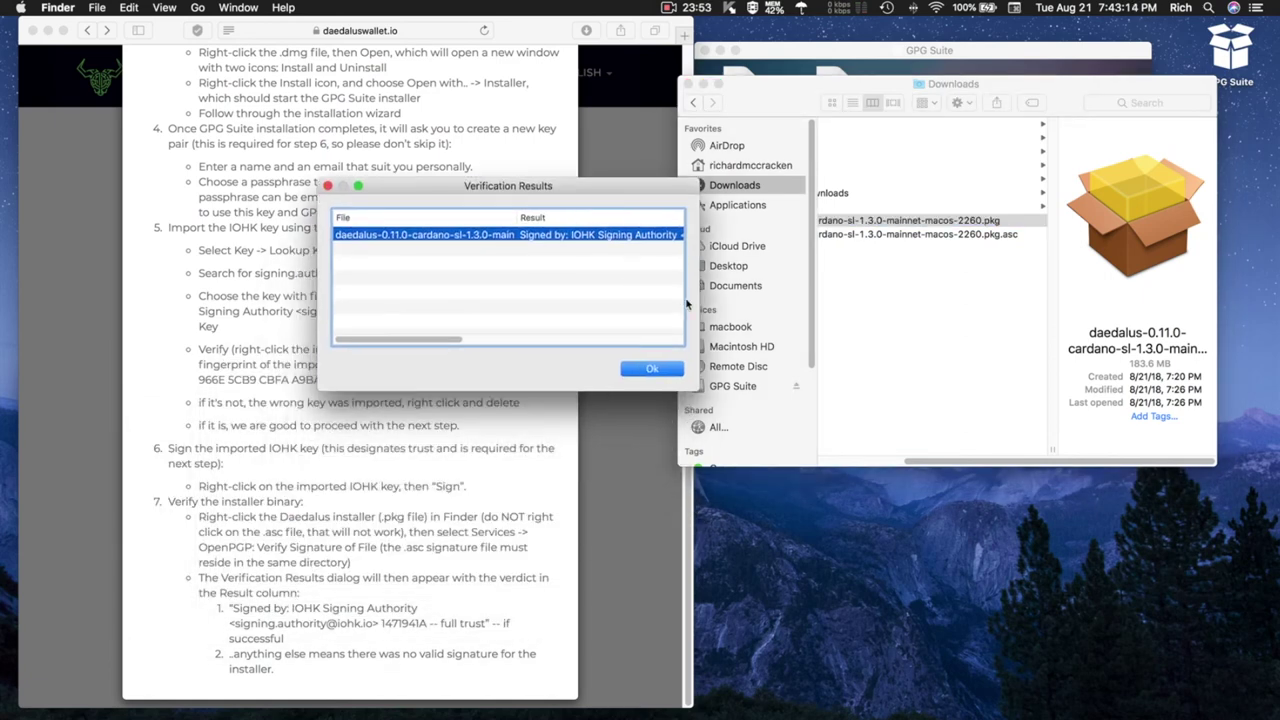
left_click_drag(712, 312, 986, 365)
left_click_drag(674, 190, 897, 264)
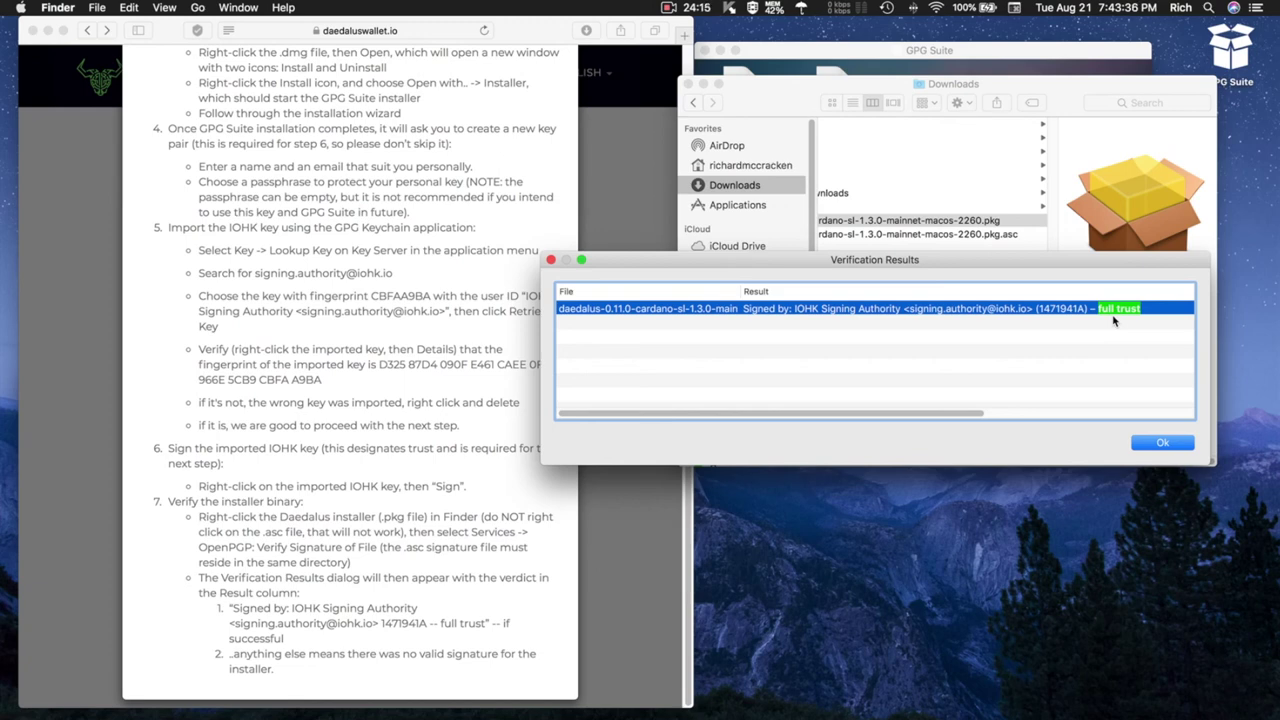
left_click(1172, 444)
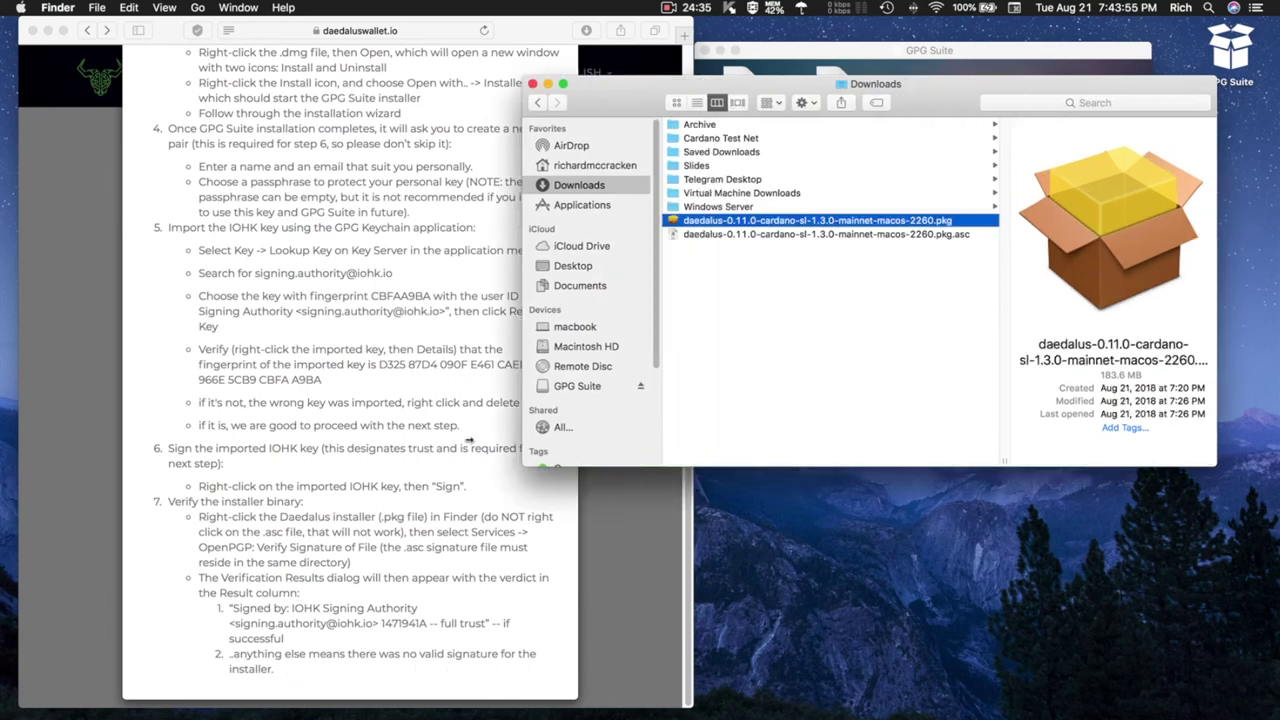
Widen the Downloads window and launch the daedalus .pkg in Installer.
left_click_drag(523, 428, 253, 428)
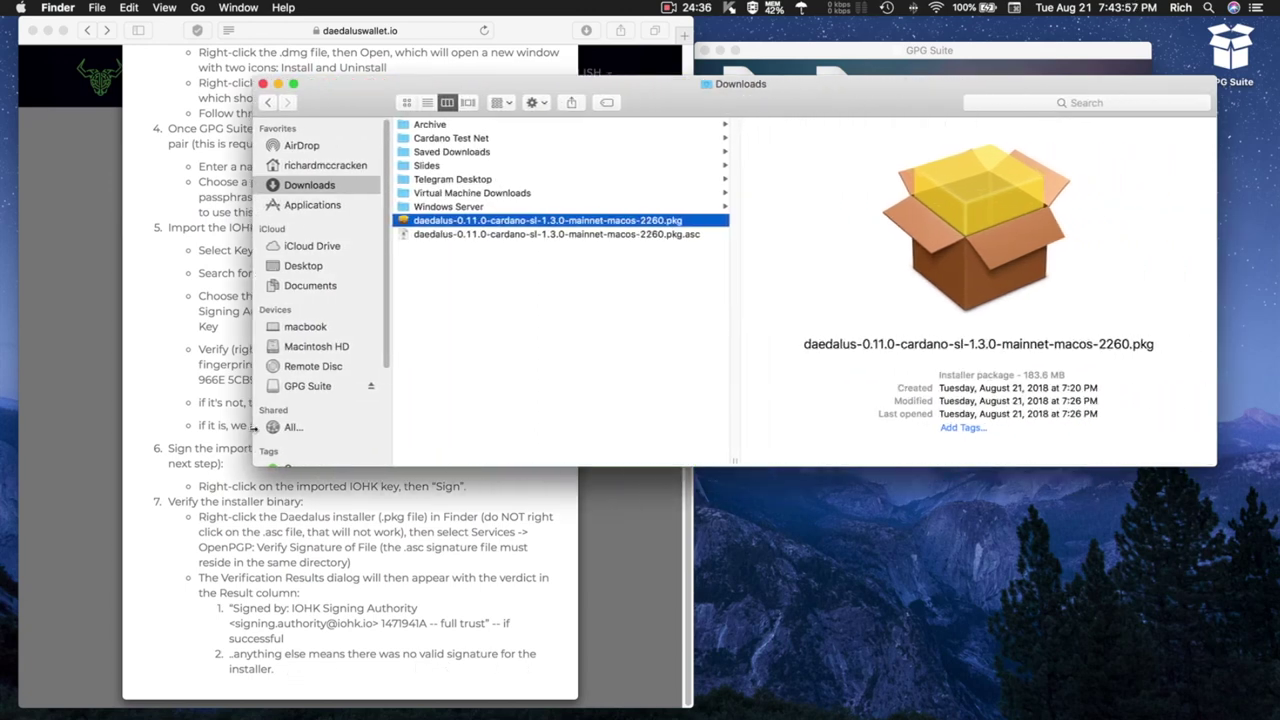
double_click(424, 224)
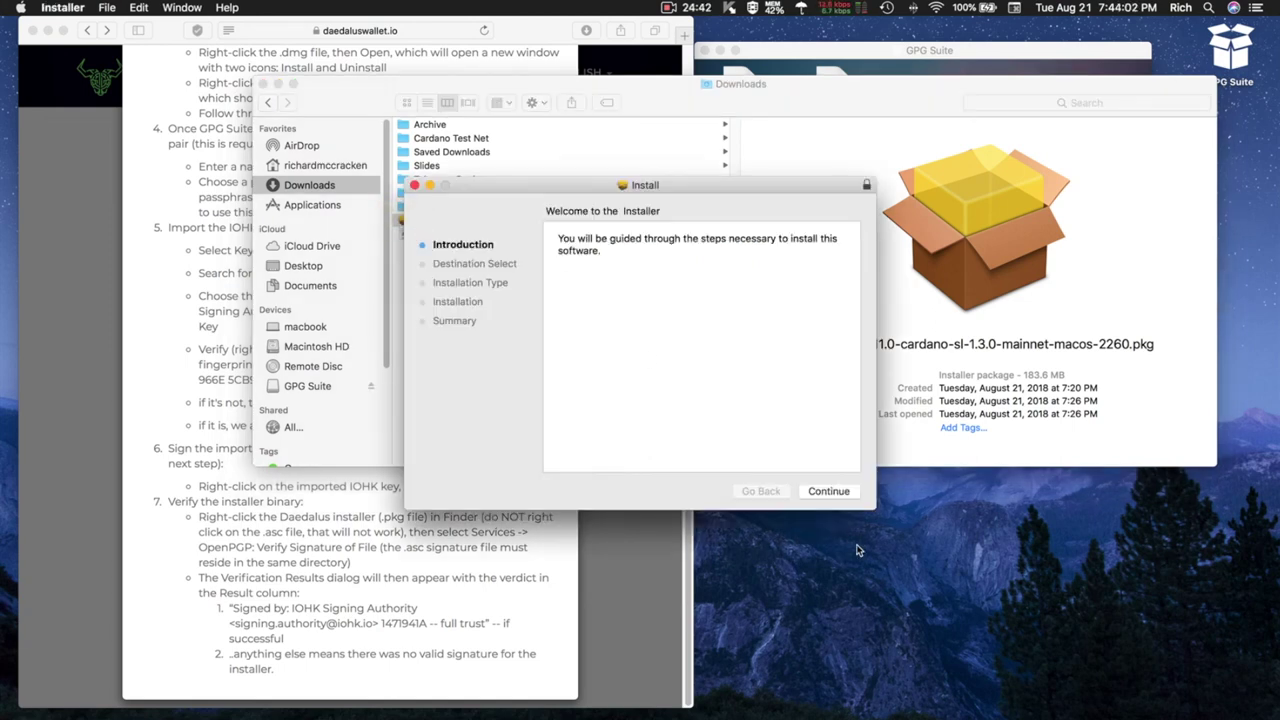